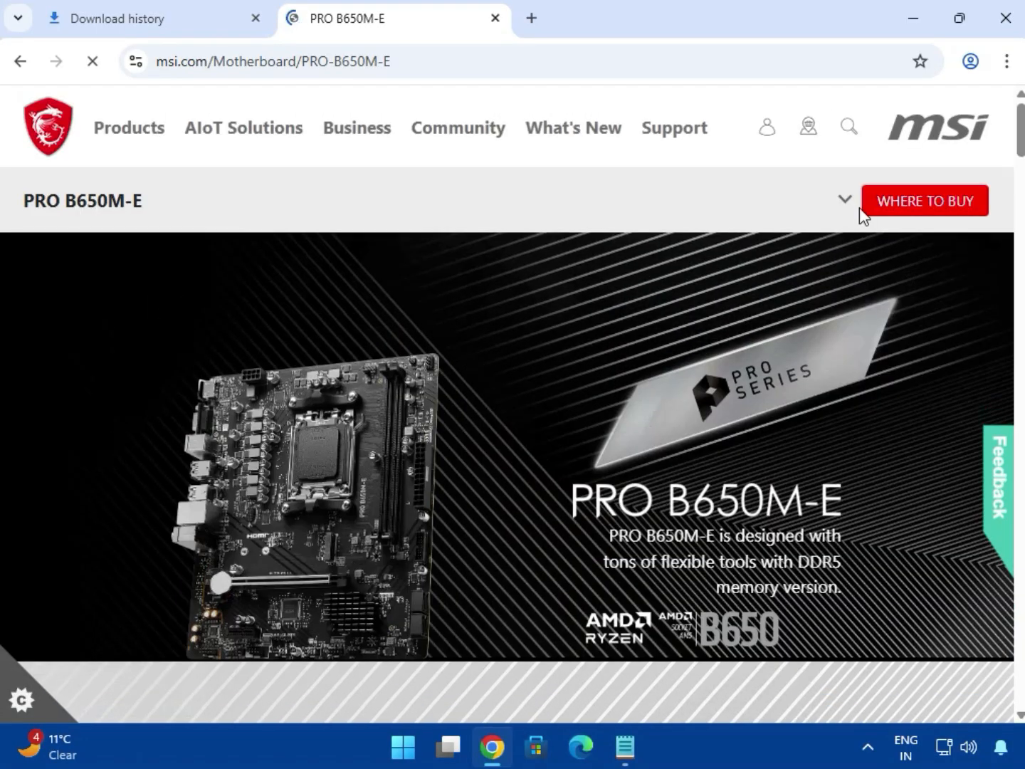
# Open the support page for the PRO B650M-E motherboard
pyautogui.click(845, 202)
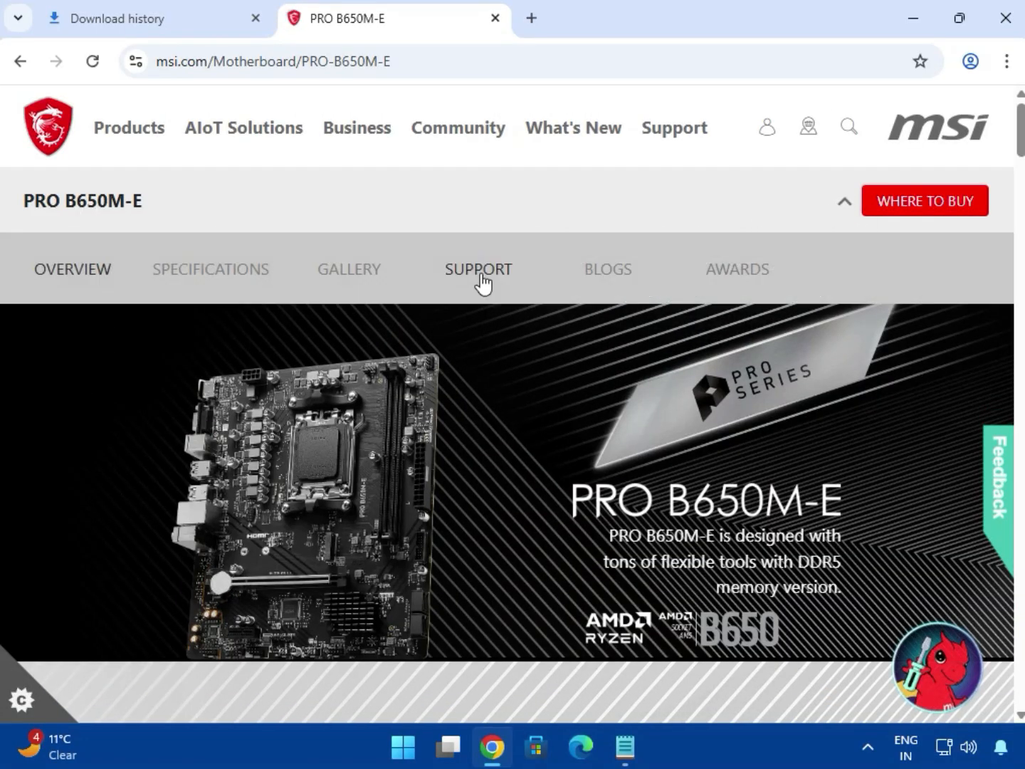
pyautogui.click(476, 272)
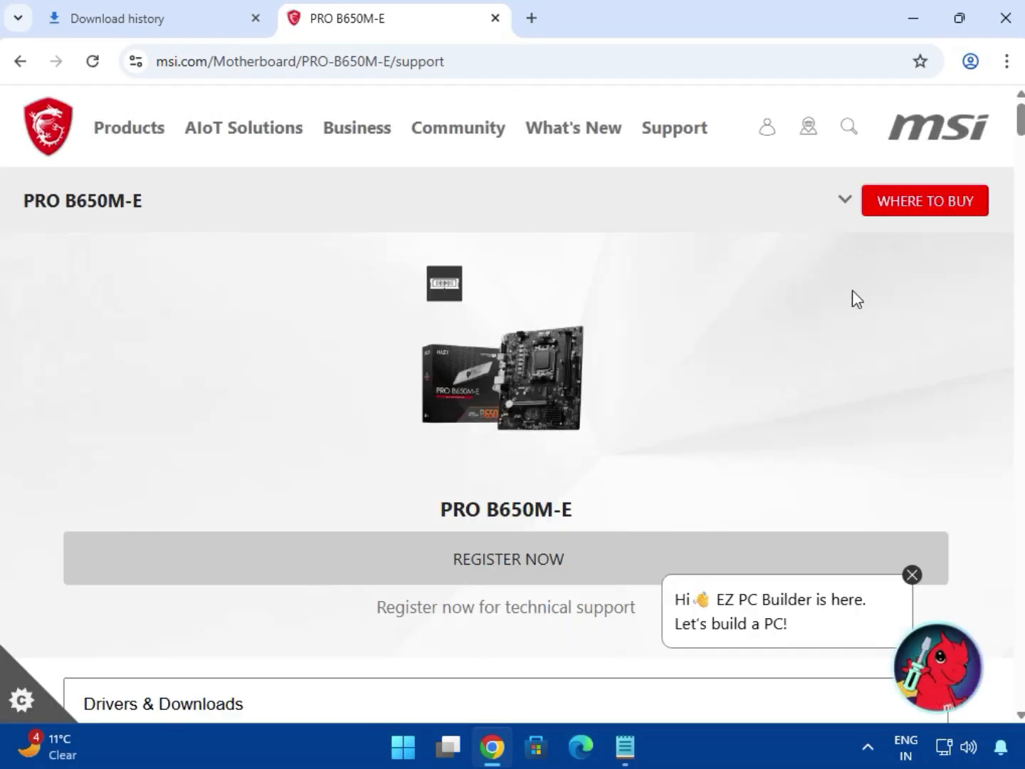
pyautogui.scroll(-5, 666, 368)
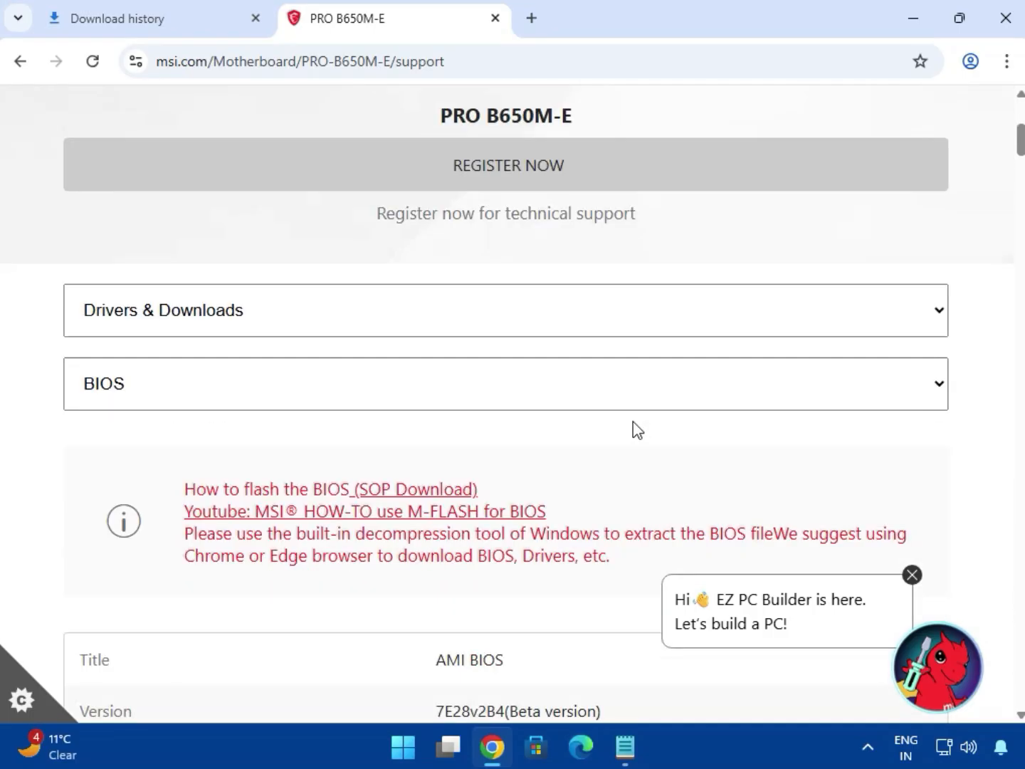
# Under Drivers & Downloads, show the Driver category with Win11 64 as the operating system
pyautogui.click(156, 323)
pyautogui.click(166, 336)
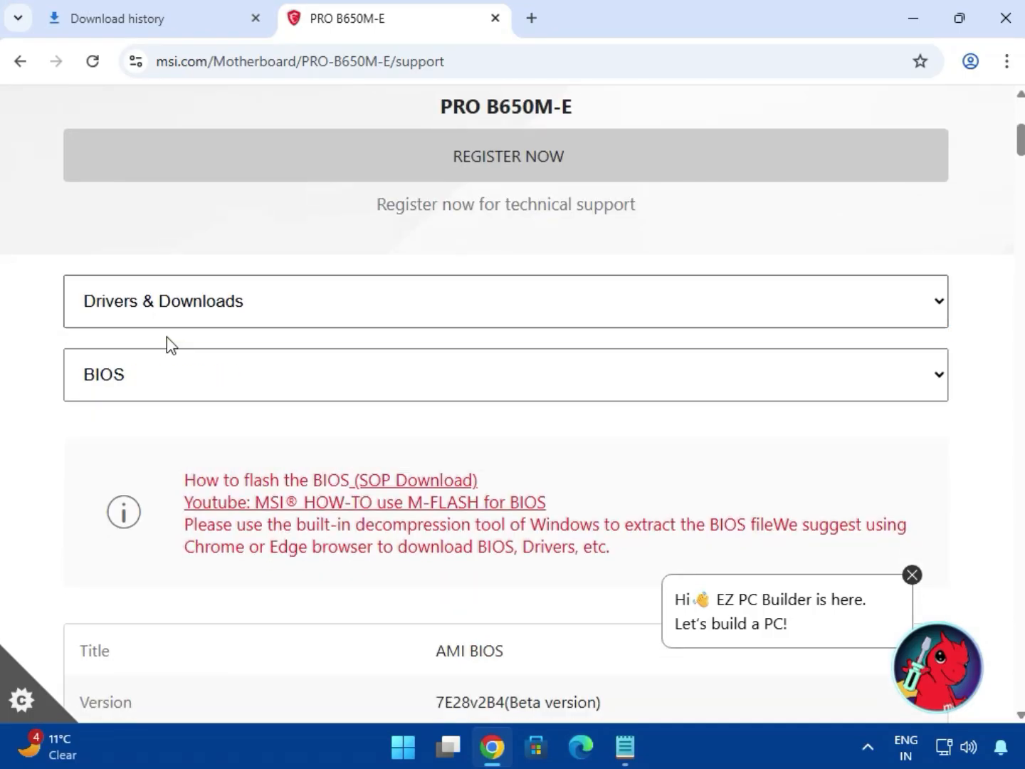
pyautogui.click(158, 387)
pyautogui.click(147, 445)
pyautogui.scroll(-3, 377, 501)
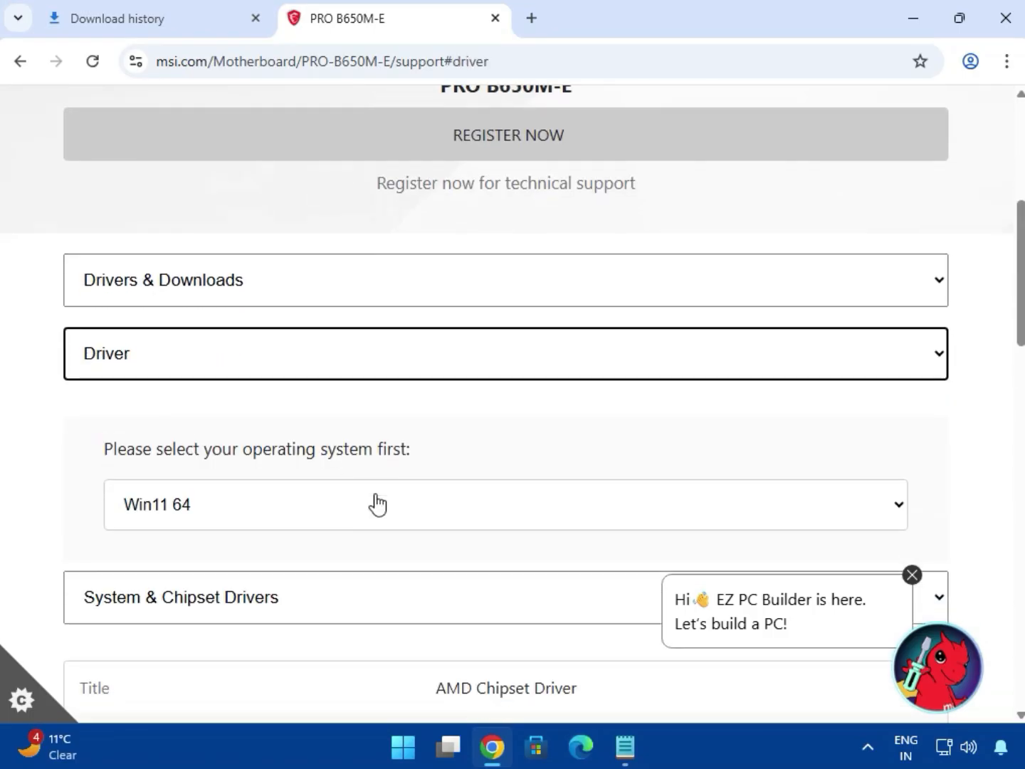
pyautogui.click(235, 343)
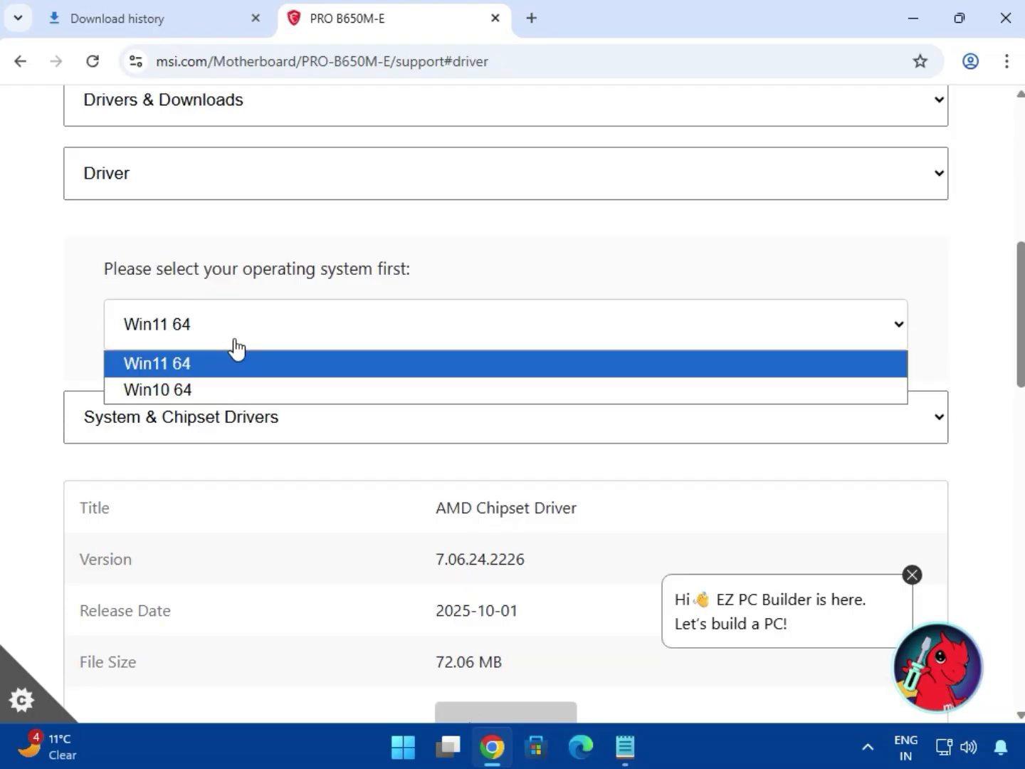
pyautogui.click(190, 365)
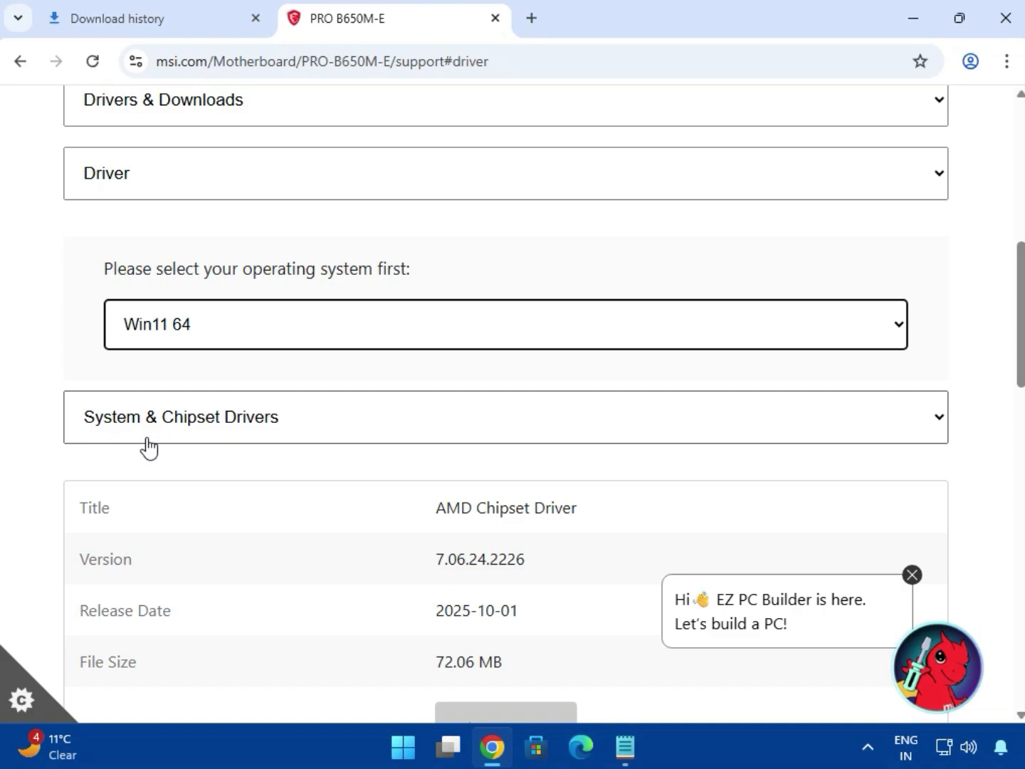
# Select System & Chipset Drivers and download the AMD Chipset Driver
pyautogui.click(247, 435)
pyautogui.click(202, 457)
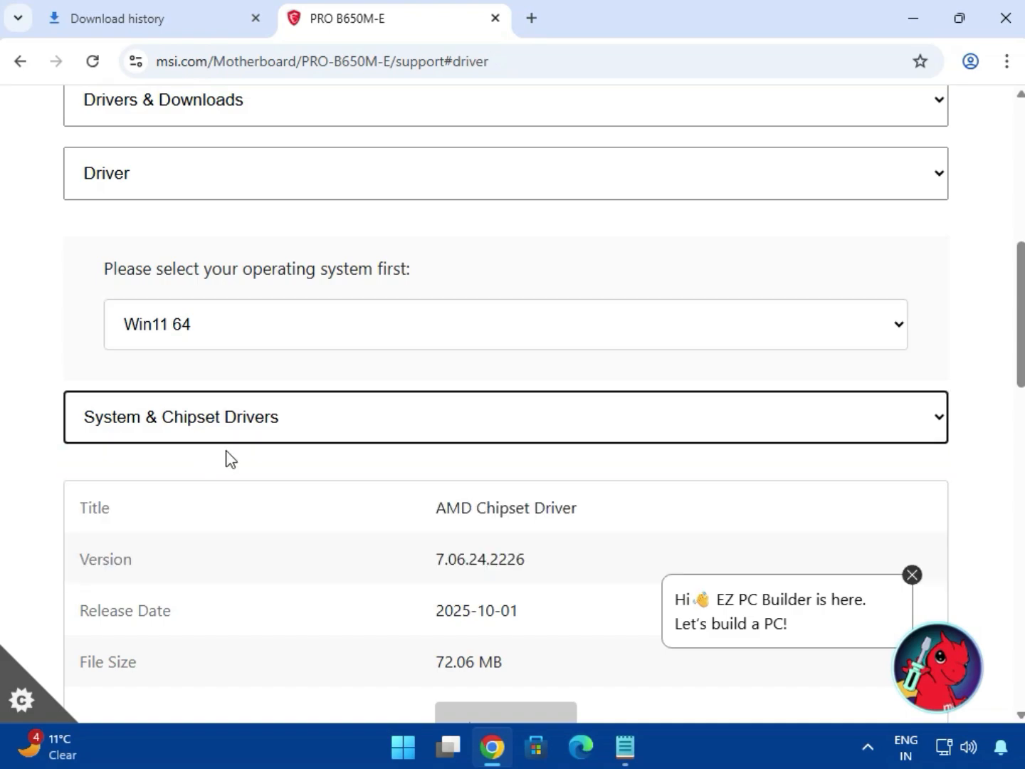
pyautogui.scroll(-3, 477, 395)
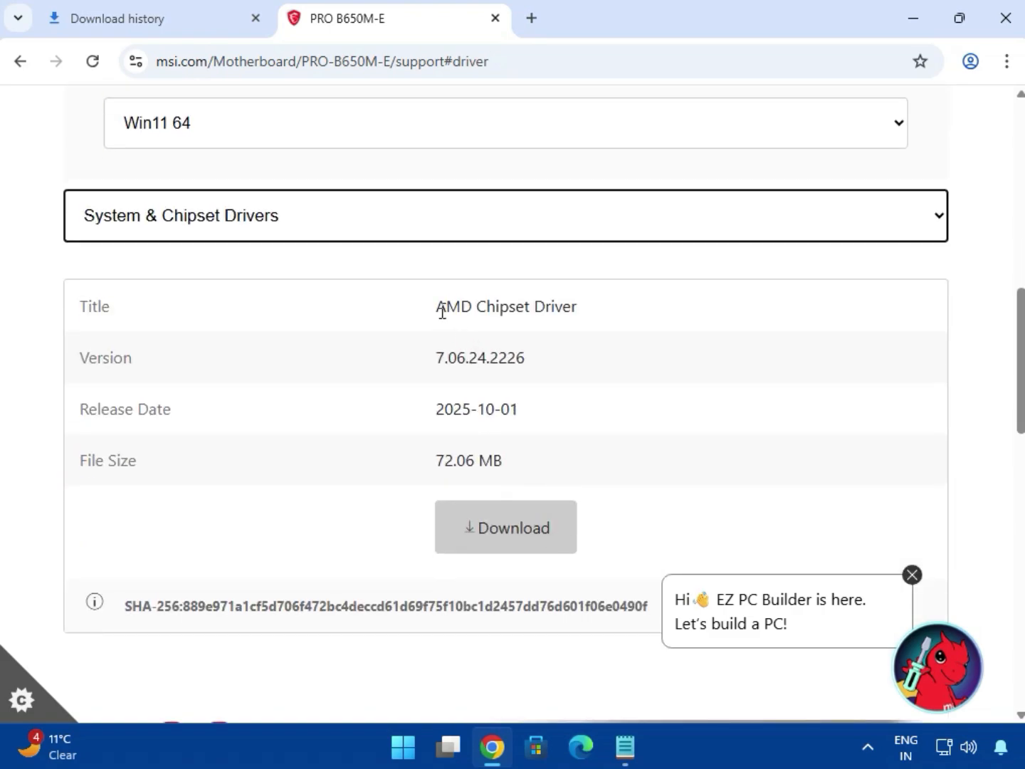
pyautogui.moveTo(437, 311); pyautogui.dragTo(570, 308)
pyautogui.click(508, 528)
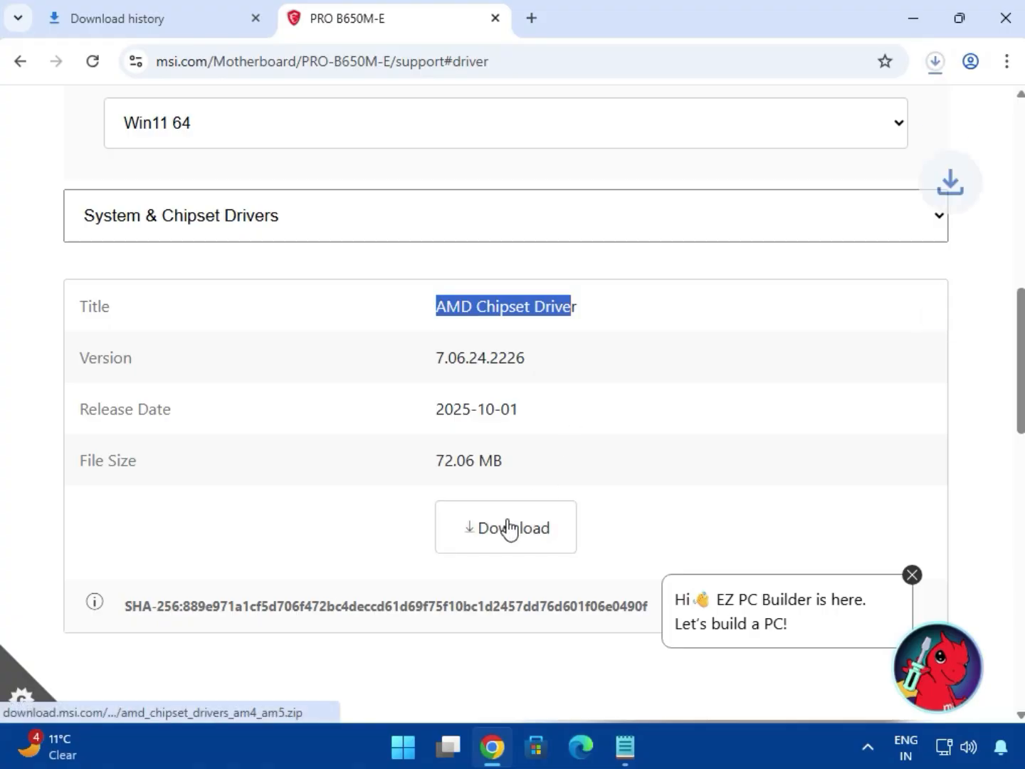
# Switch to On-Board VGA Drivers and download the AMD Graphics Drivers
pyautogui.click(201, 231)
pyautogui.click(206, 288)
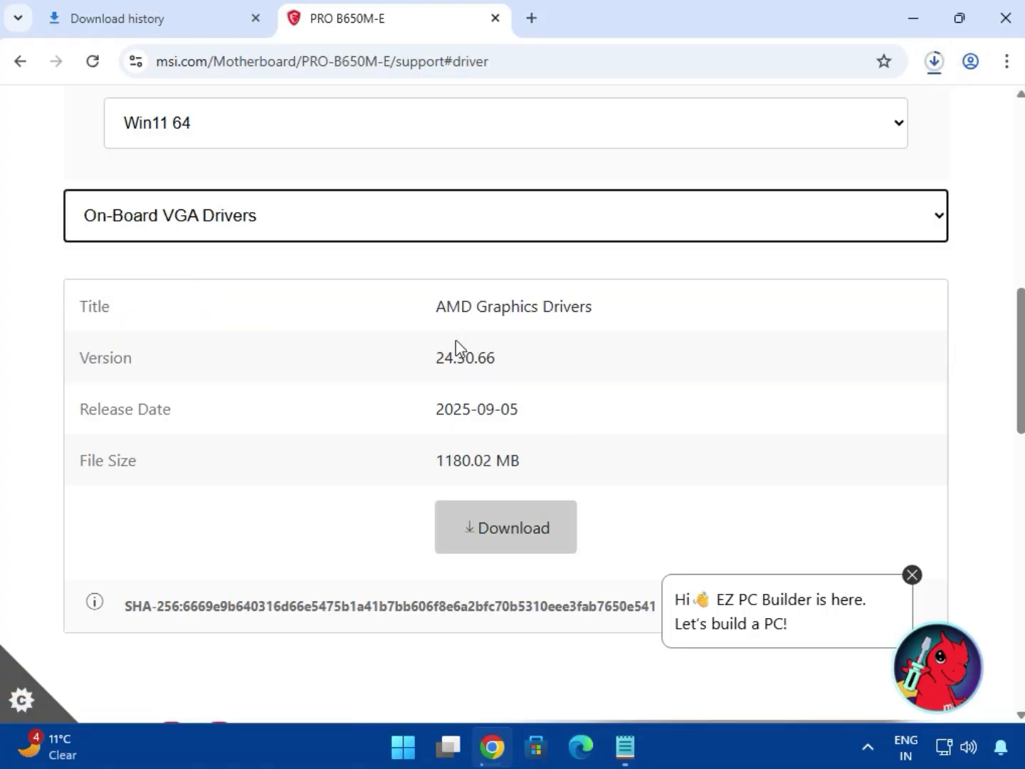
pyautogui.moveTo(460, 307); pyautogui.dragTo(592, 307)
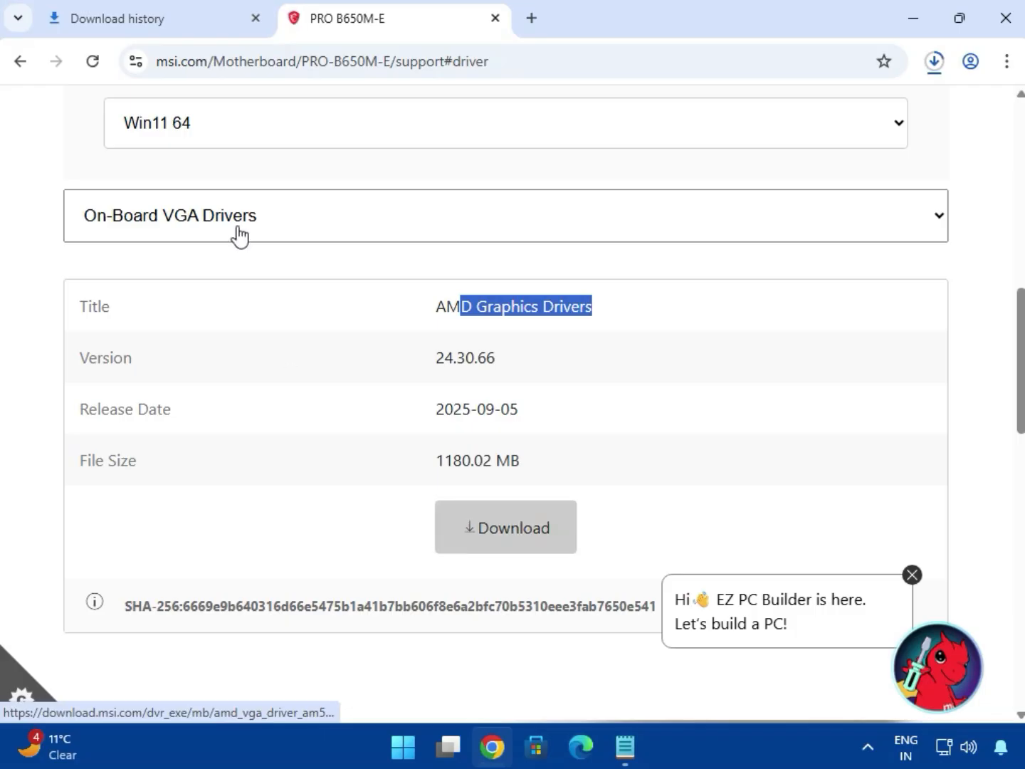
# Switch to On-Board Audio Drivers and download the Realtek HD Universal Driver
pyautogui.click(240, 235)
pyautogui.click(214, 315)
pyautogui.moveTo(496, 325); pyautogui.dragTo(627, 438)
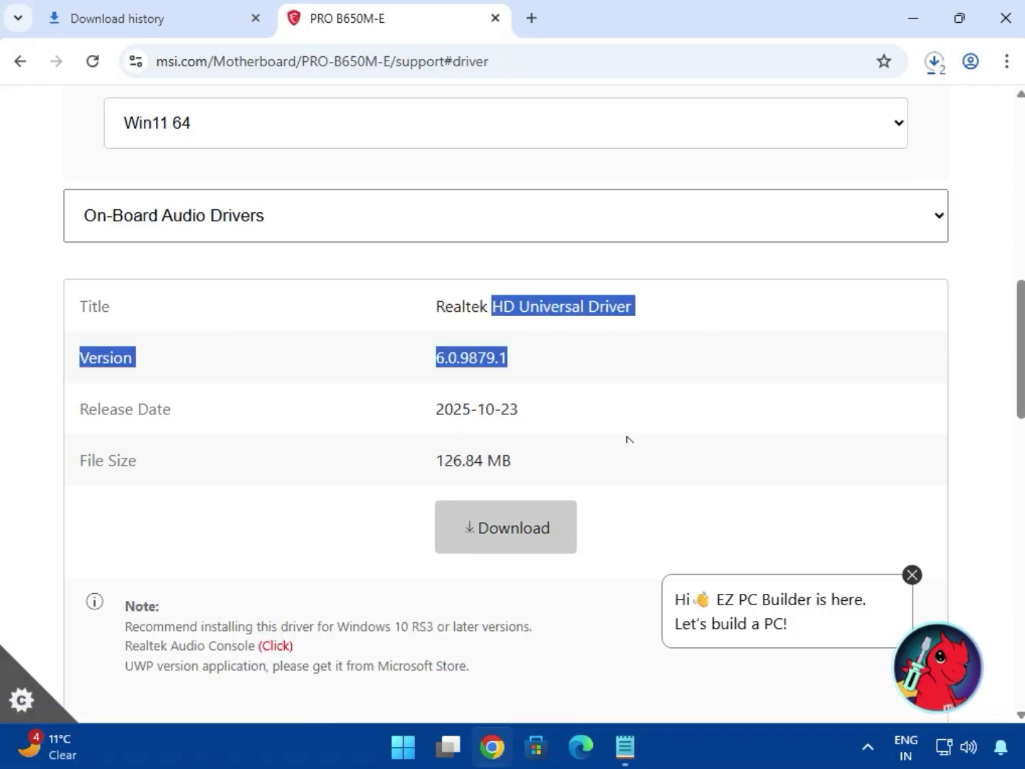
pyautogui.click(496, 524)
# Switch to LAN Drivers and download the Realtek PCI-E Ethernet Drivers
pyautogui.click(204, 220)
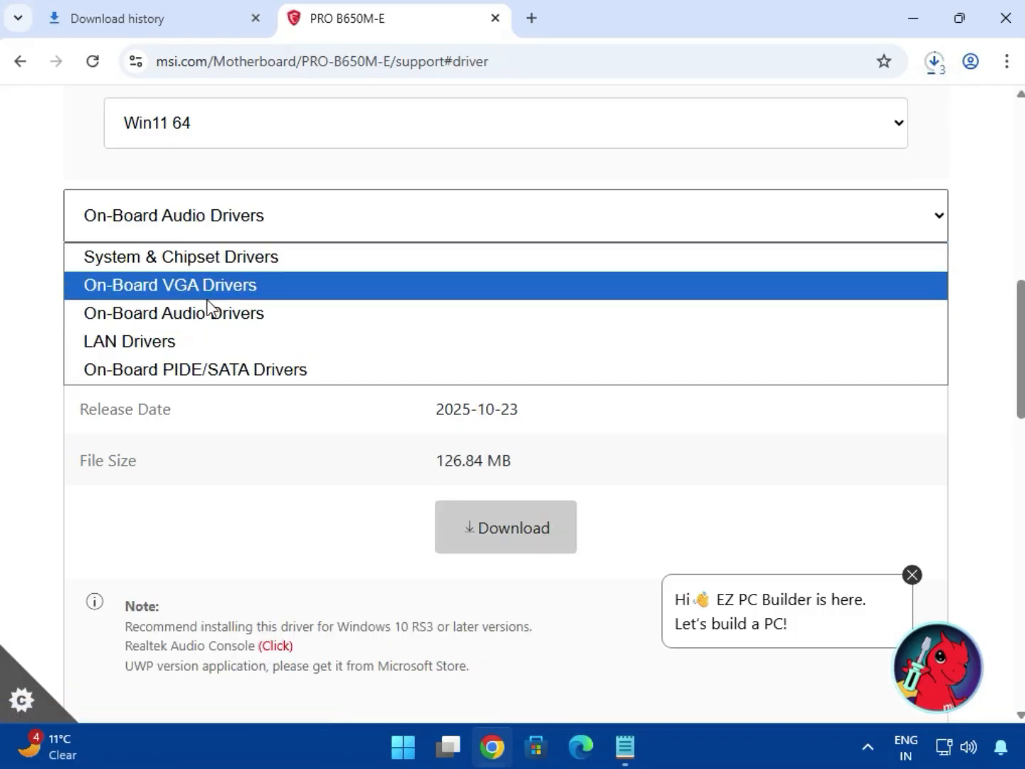
pyautogui.click(210, 313)
pyautogui.press('Down')
pyautogui.moveTo(488, 306); pyautogui.dragTo(595, 461)
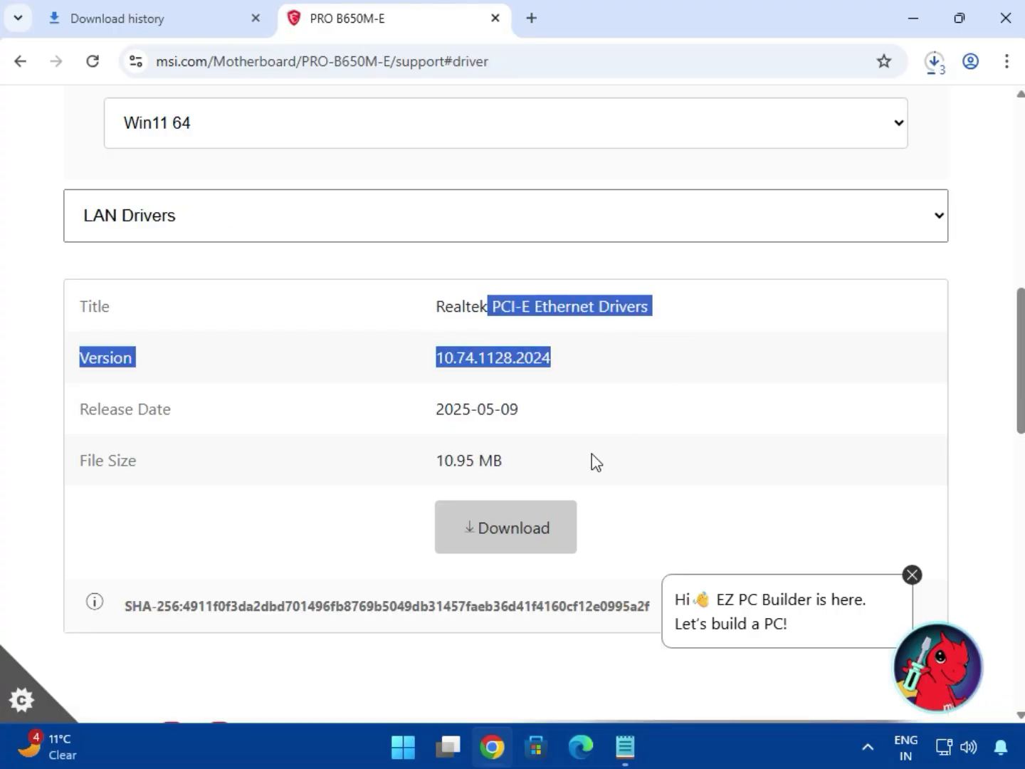
pyautogui.click(517, 547)
# Open the full download history and show bt_drivers (3).zip in its folder
pyautogui.scroll(-4, 516, 546)
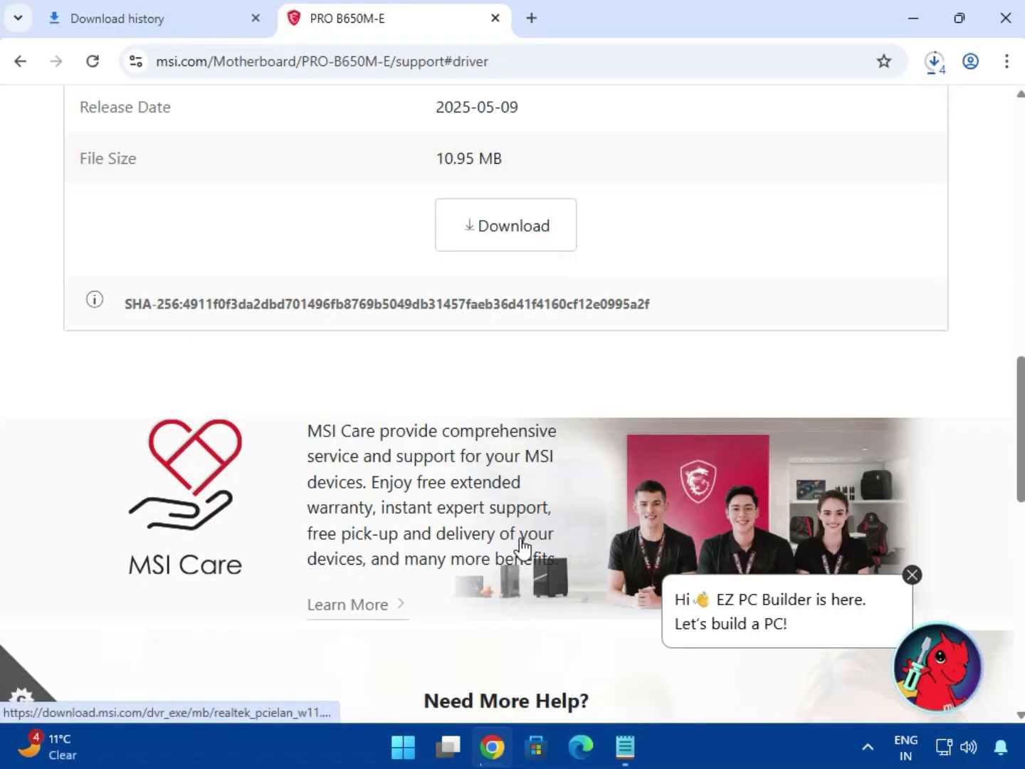
pyautogui.scroll(4, 645, 388)
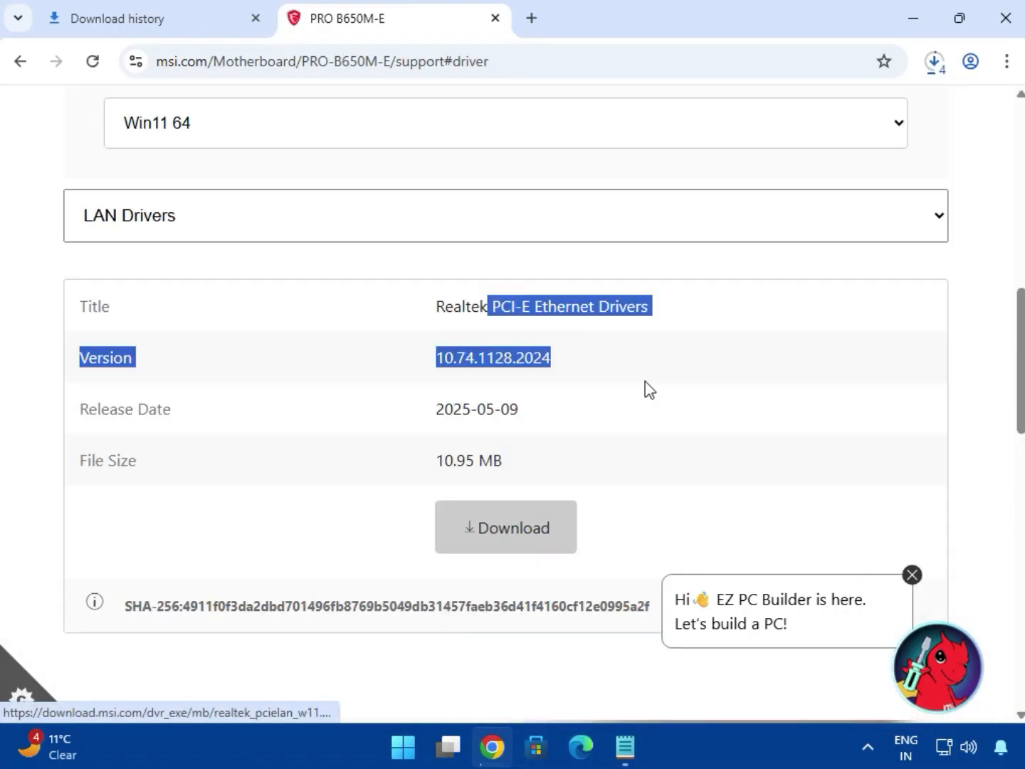
pyautogui.click(940, 74)
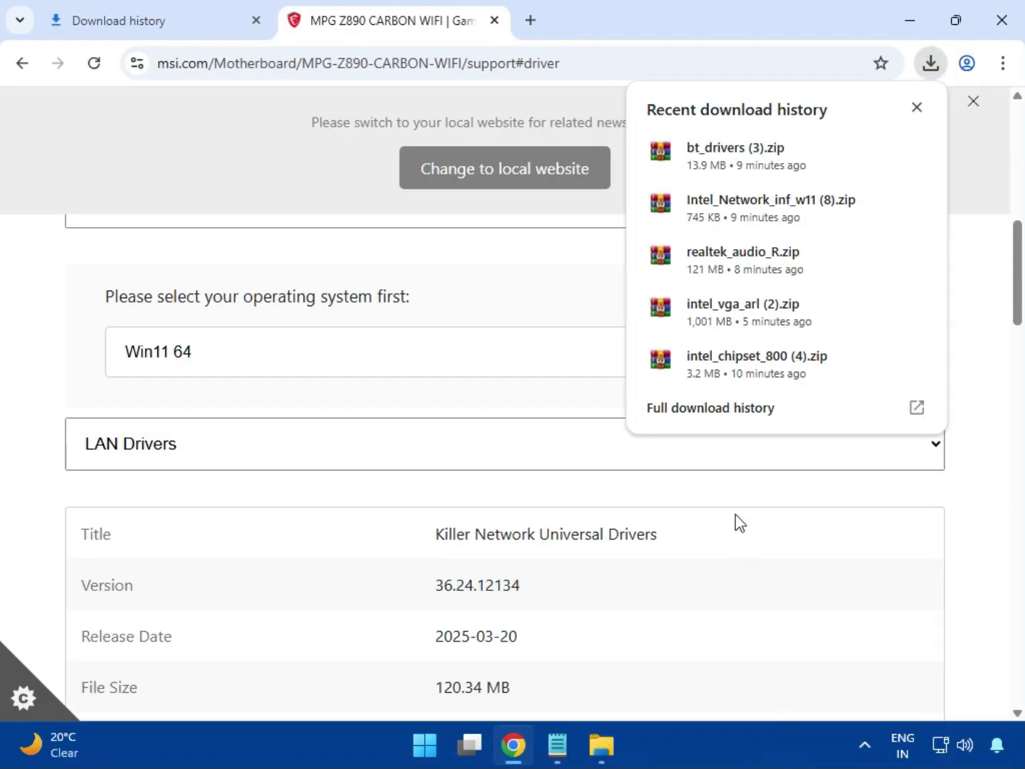
pyautogui.moveTo(724, 369)
pyautogui.click(684, 421)
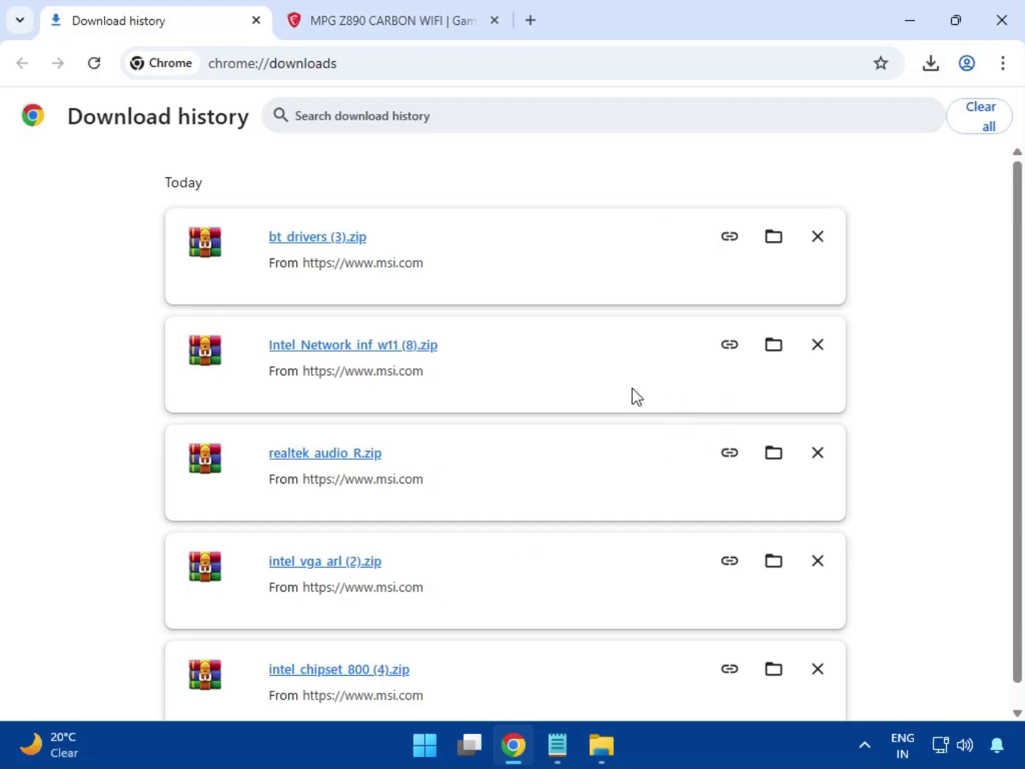
pyautogui.click(771, 238)
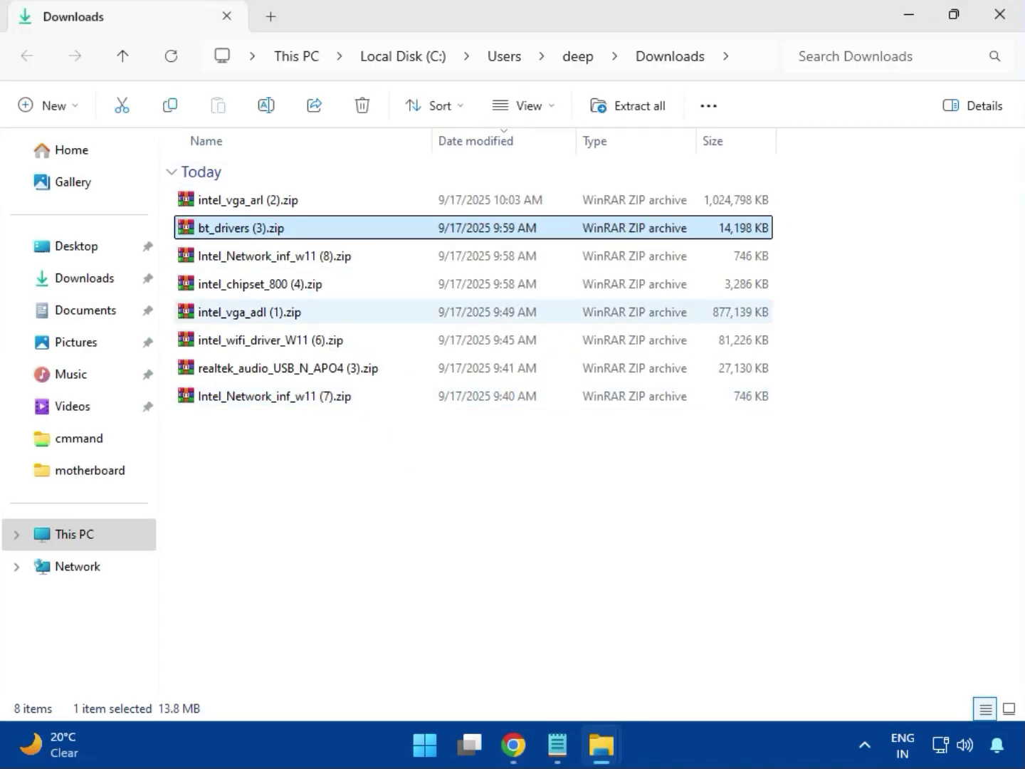
# Open the intel_vga_arl (2).zip archive, dismiss the WinRAR license reminder and enter the Intel VGA Driver_32.0.101.6629 folder
pyautogui.press('Up')
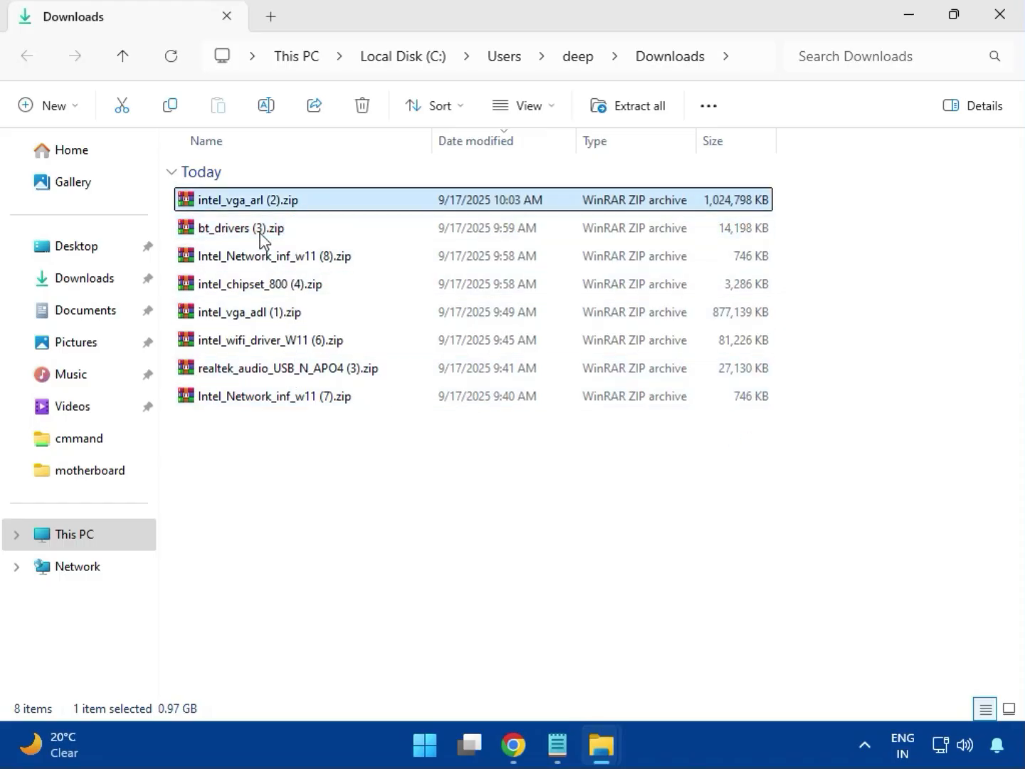
pyautogui.doubleClick(280, 201)
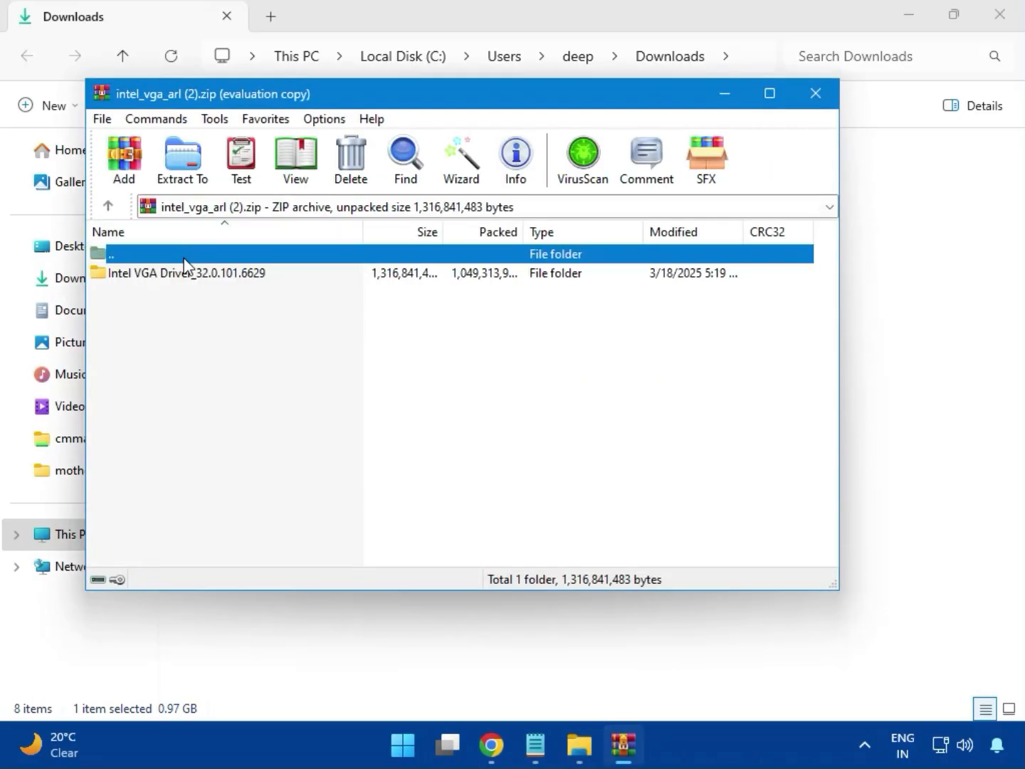
pyautogui.click(182, 279)
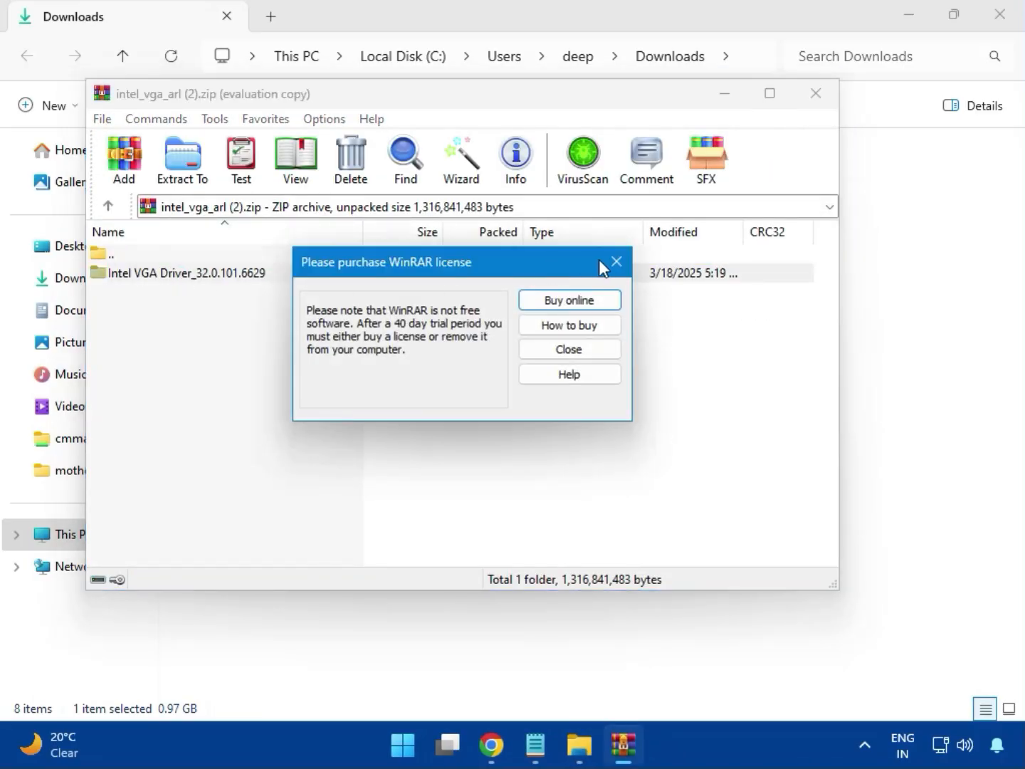
pyautogui.click(617, 263)
pyautogui.doubleClick(214, 272)
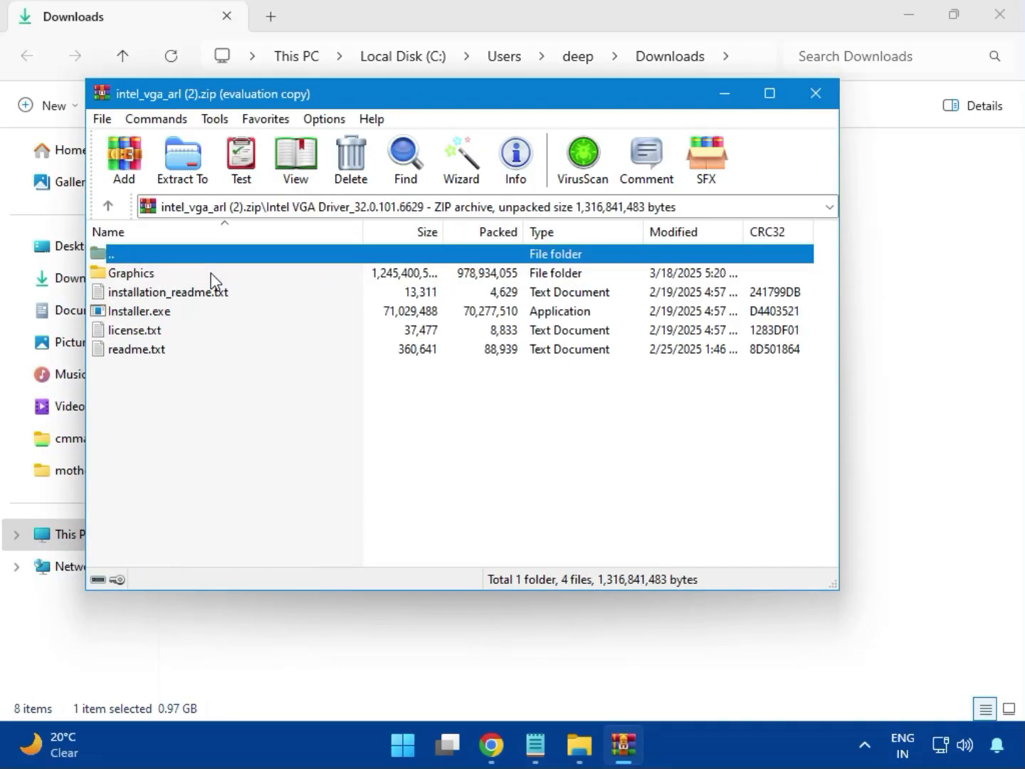
# Run Installer.exe from the archive and allow the Intel Graphics Driver Installer to make changes to the device
pyautogui.click(171, 319)
pyautogui.doubleClick(200, 311)
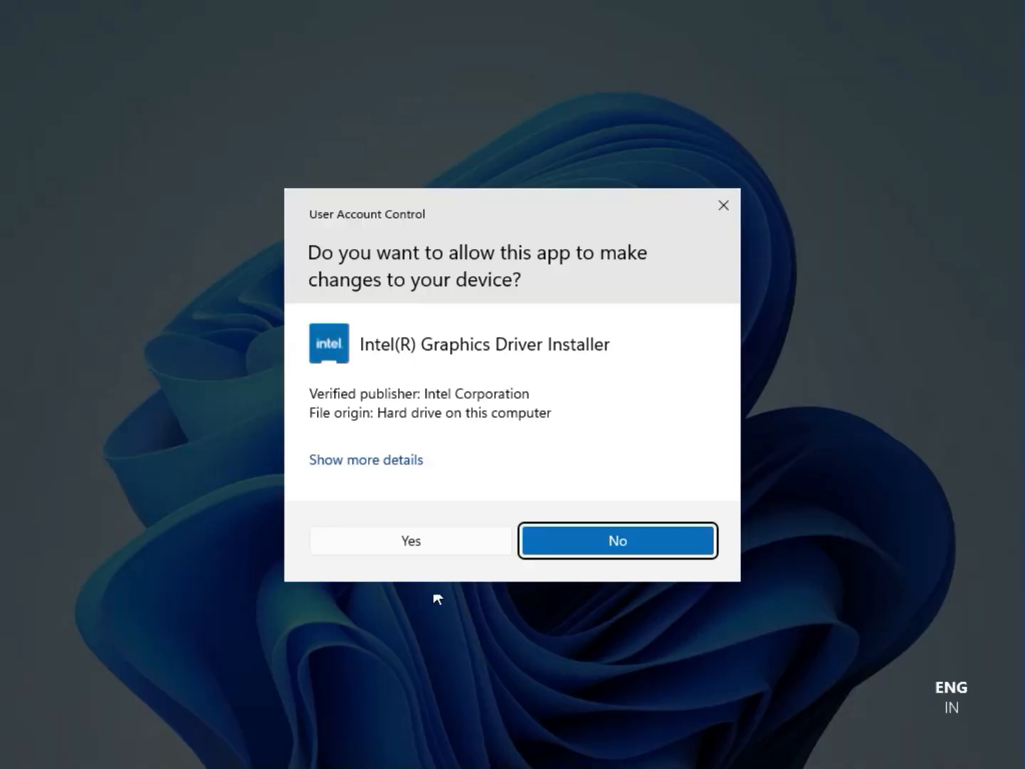
pyautogui.click(396, 541)
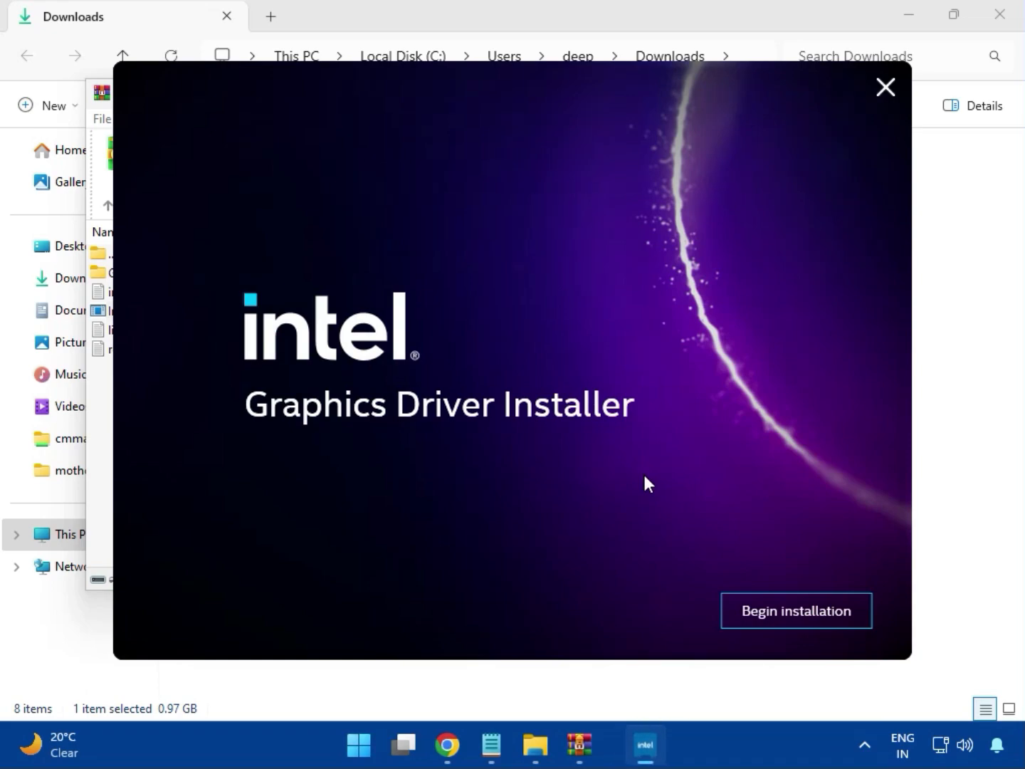
# Run the Intel graphics driver installation and close the intel_vga_arl (2).zip archive
pyautogui.click(782, 610)
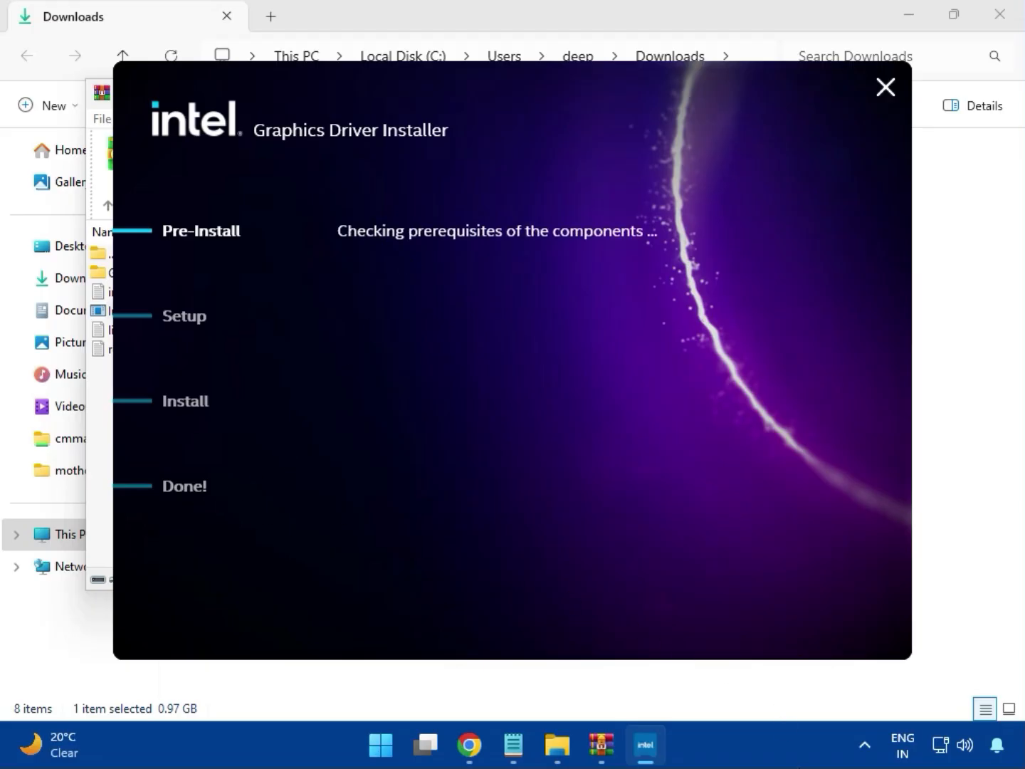
pyautogui.click(827, 620)
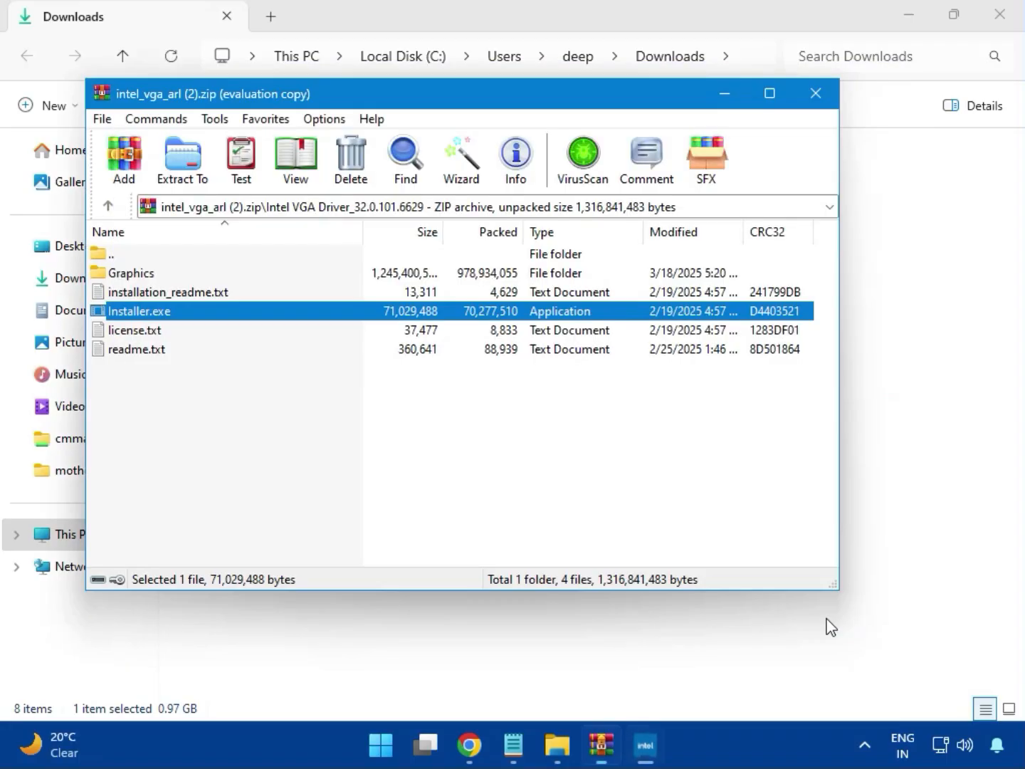
pyautogui.click(816, 93)
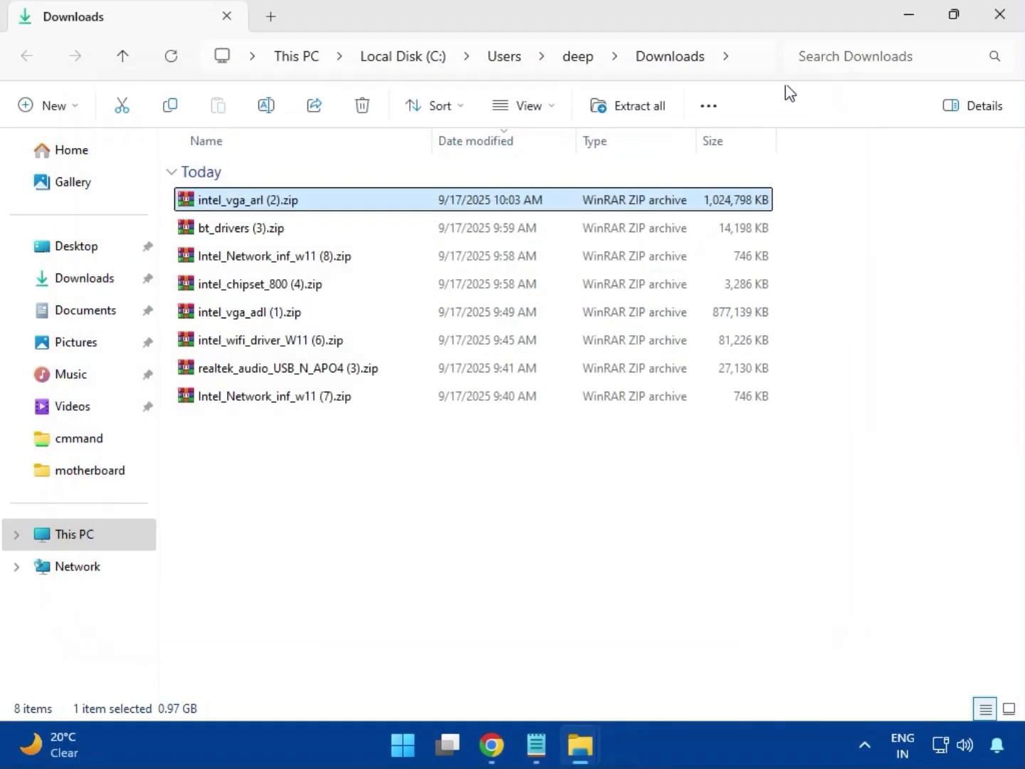
# Open the bt_drivers (3).zip archive and launch Intel Bluetooth.msi from the Intel BlueTooth Driver_23.70.0.2 folder
pyautogui.click(214, 232)
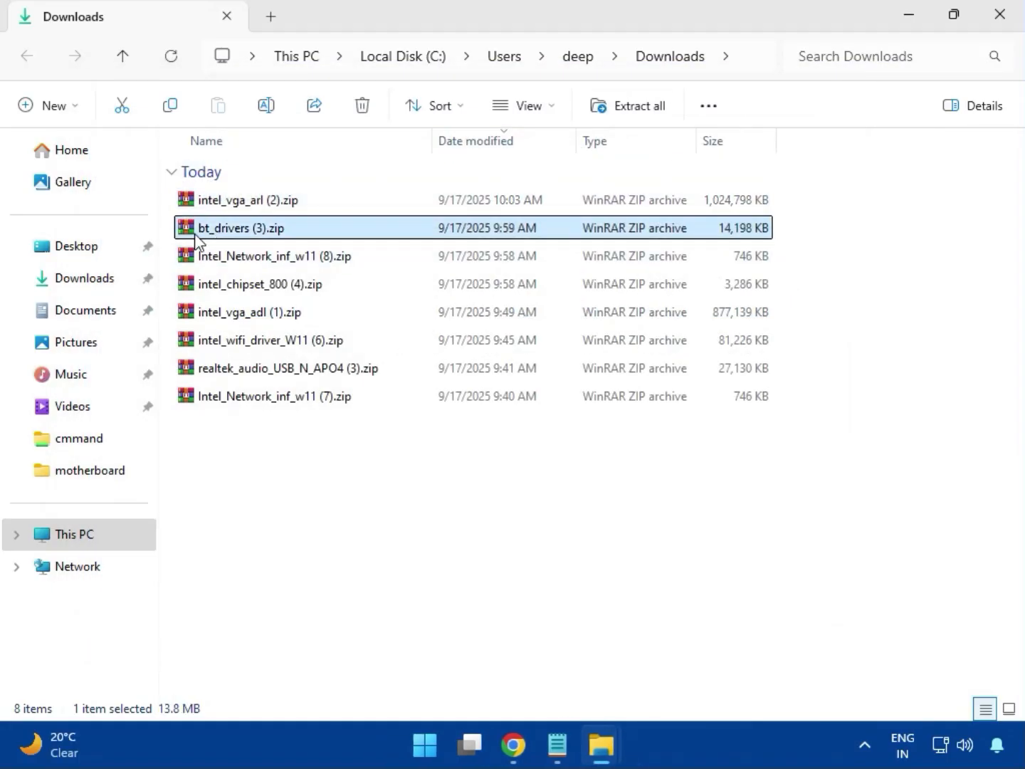
pyautogui.doubleClick(247, 231)
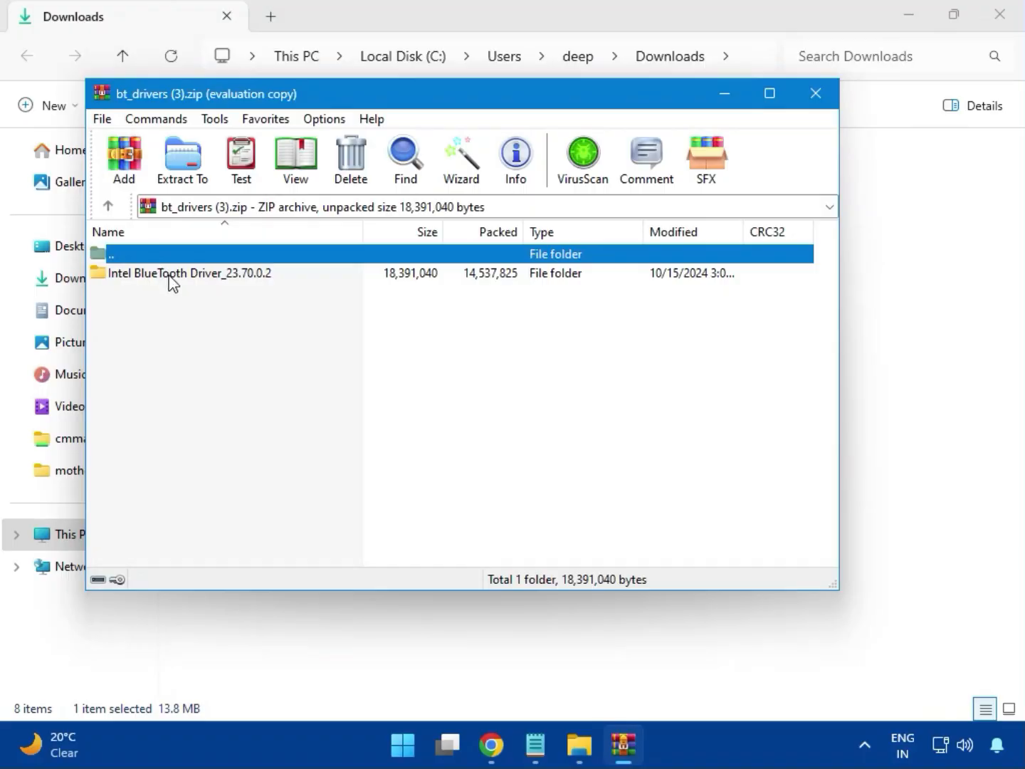
pyautogui.click(146, 274)
pyautogui.doubleClick(192, 274)
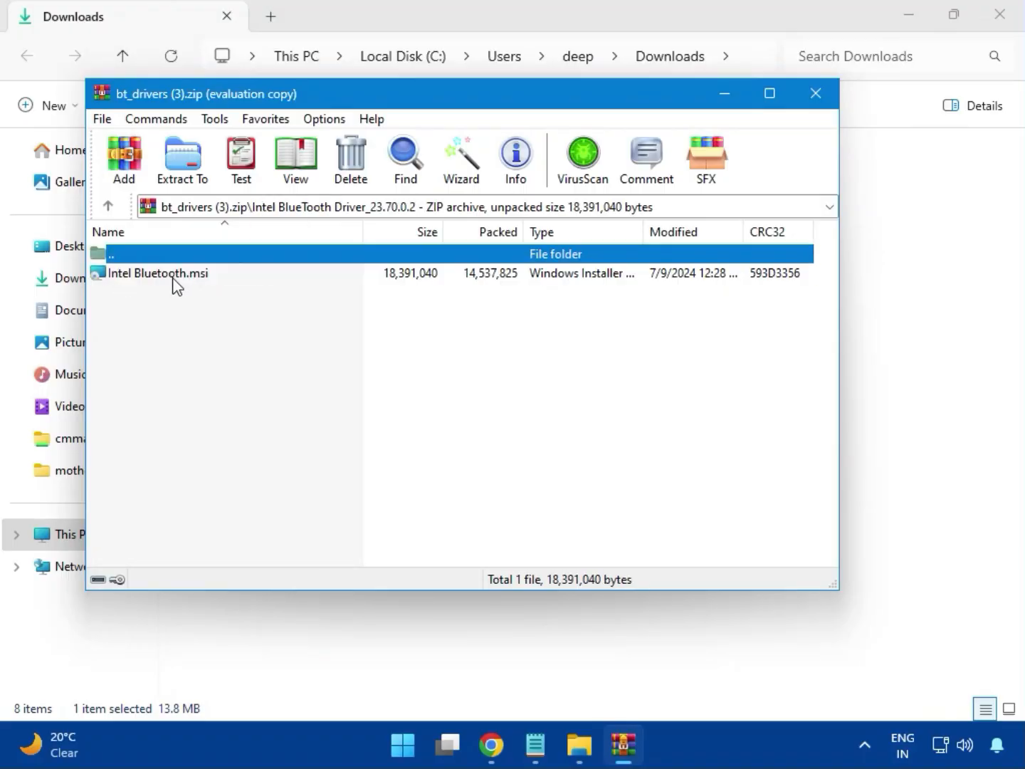
pyautogui.doubleClick(173, 277)
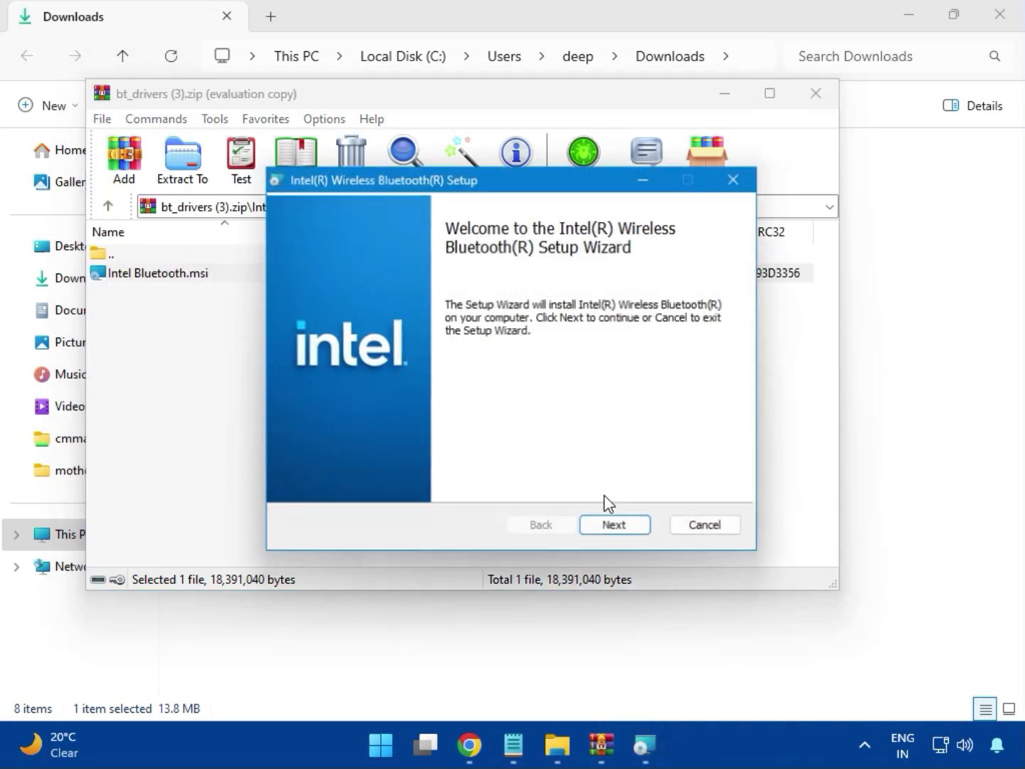
# Accept the license agreement in the Intel Wireless Bluetooth setup and continue to the setup type choice
pyautogui.click(616, 527)
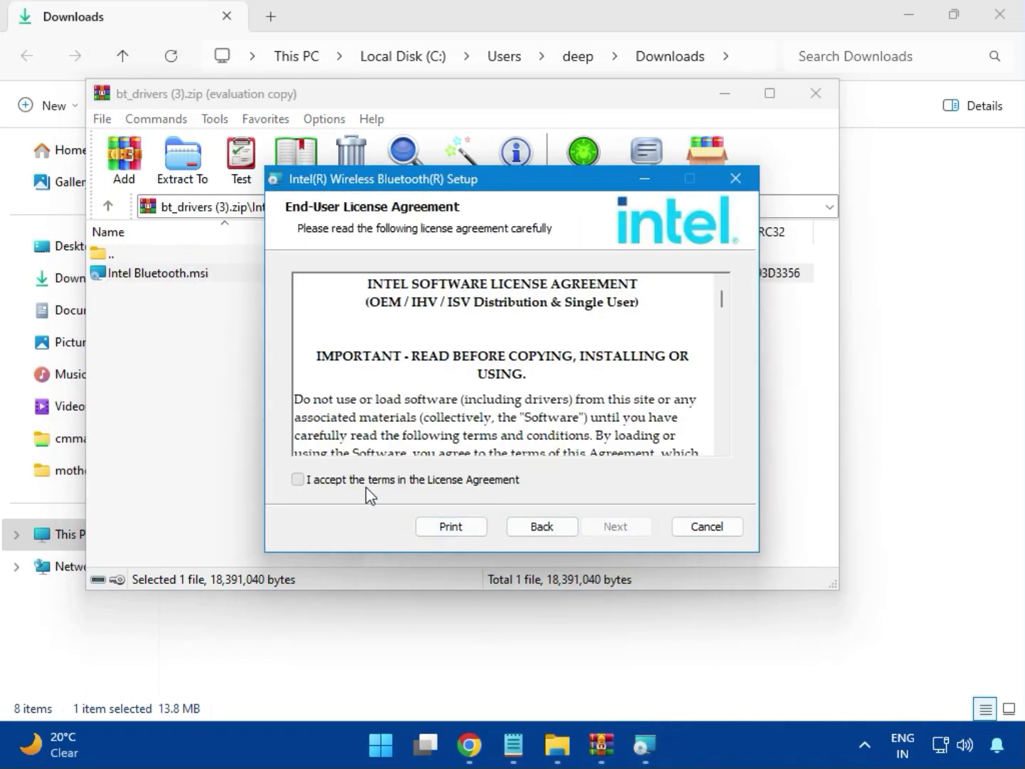
pyautogui.click(332, 487)
pyautogui.click(608, 526)
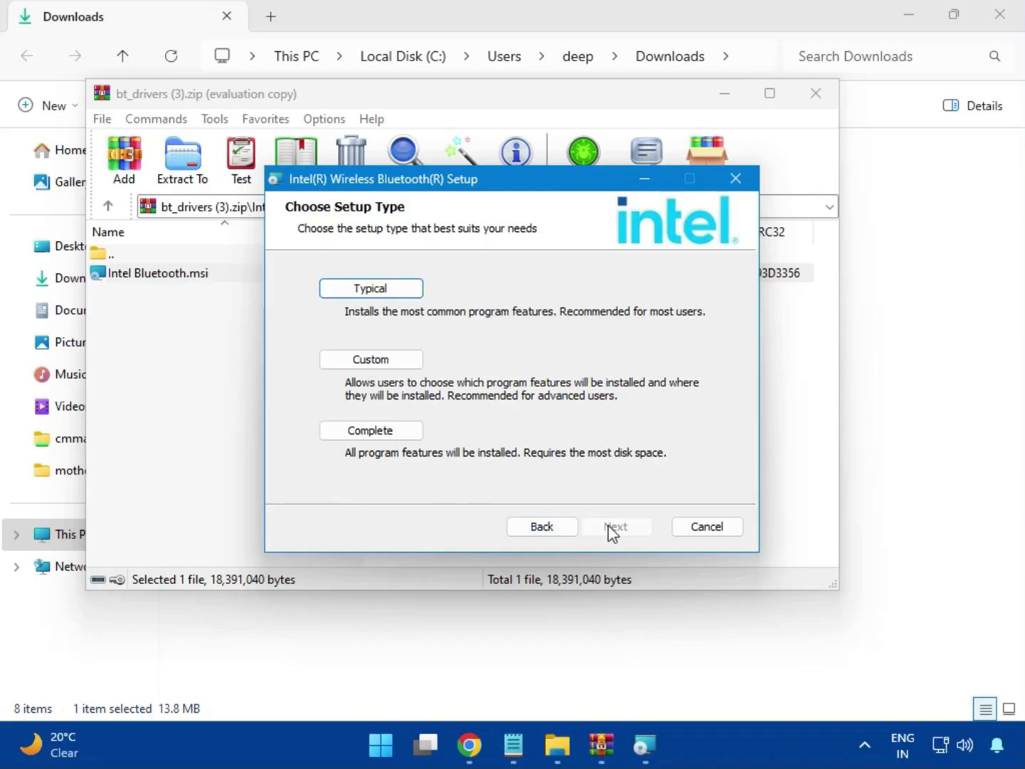
# Install Intel Wireless Bluetooth with the Typical setup type, allowing device changes, and close the finished wizard and the bt_drivers (3).zip archive
pyautogui.click(353, 295)
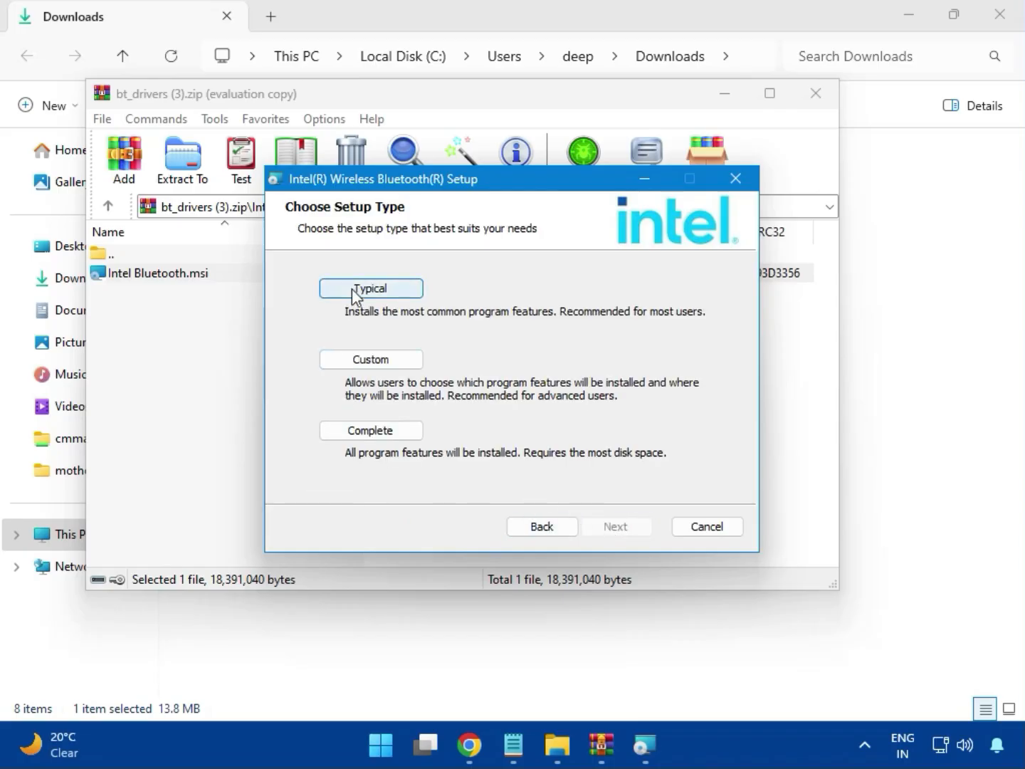
pyautogui.click(588, 526)
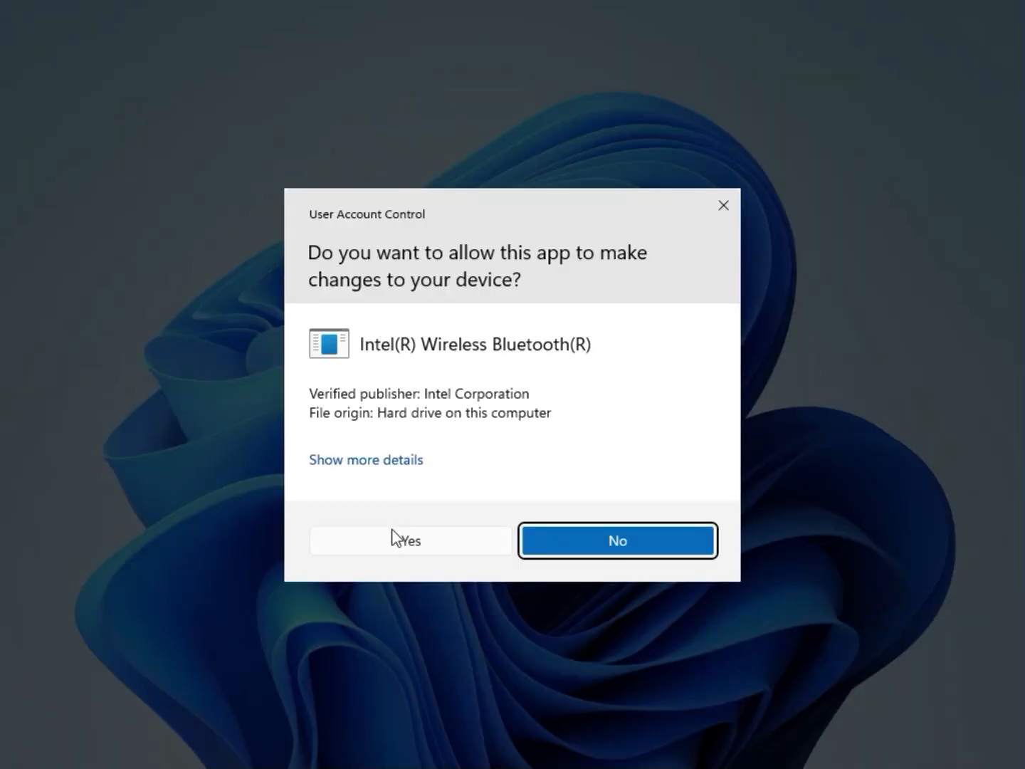
pyautogui.click(395, 539)
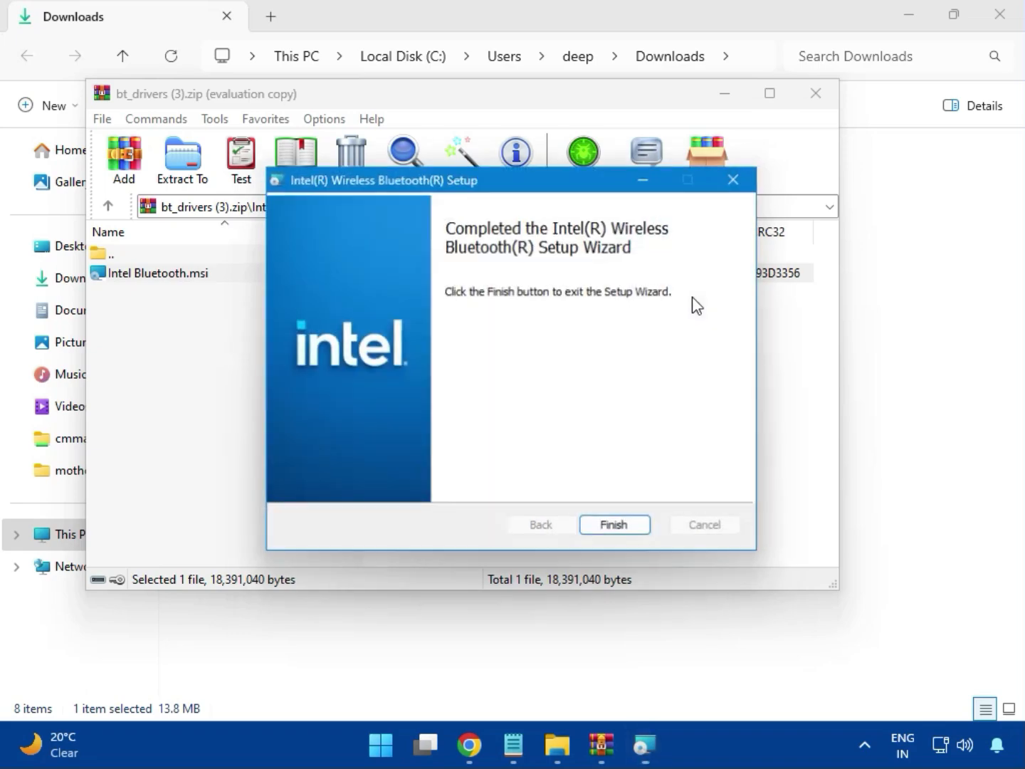
pyautogui.click(617, 526)
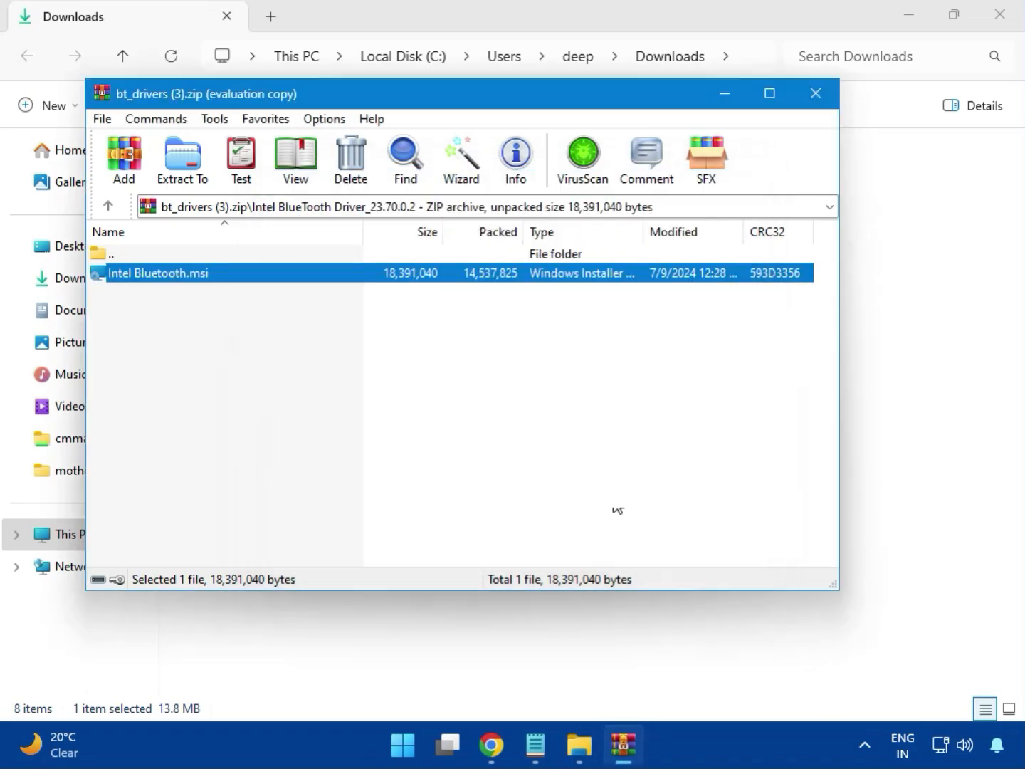
pyautogui.click(825, 103)
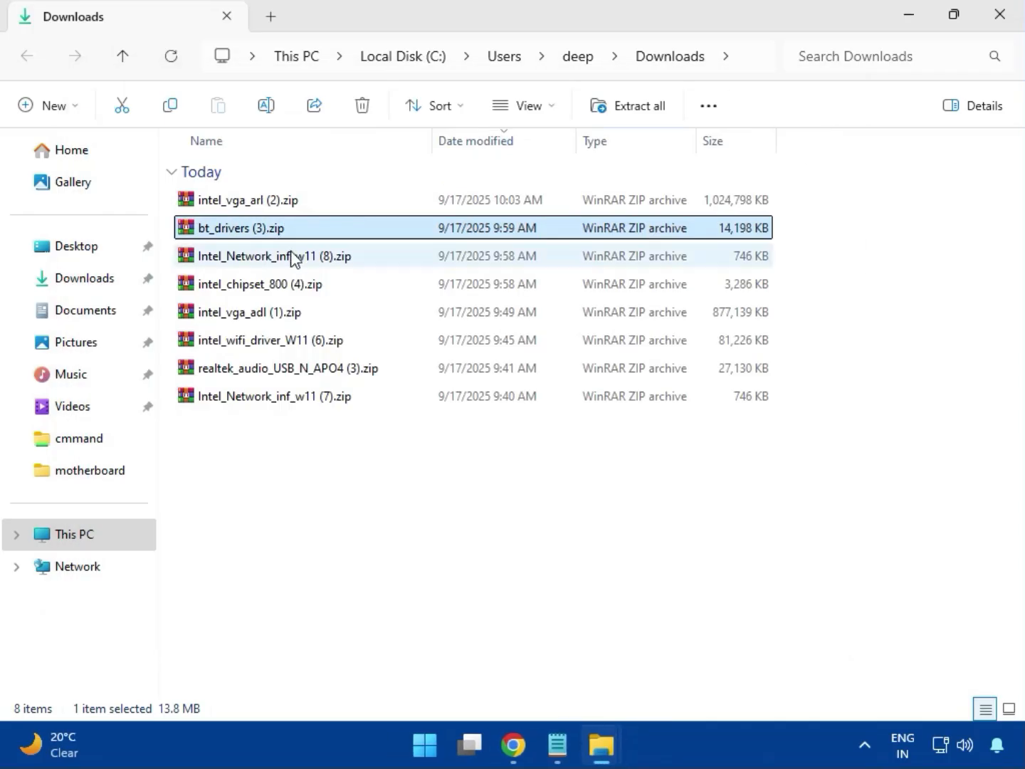
# Open the Intel_Network_inf_w11 (8).zip archive, dismiss the WinRAR pop-up, and go into the W11 folder
pyautogui.click(268, 258)
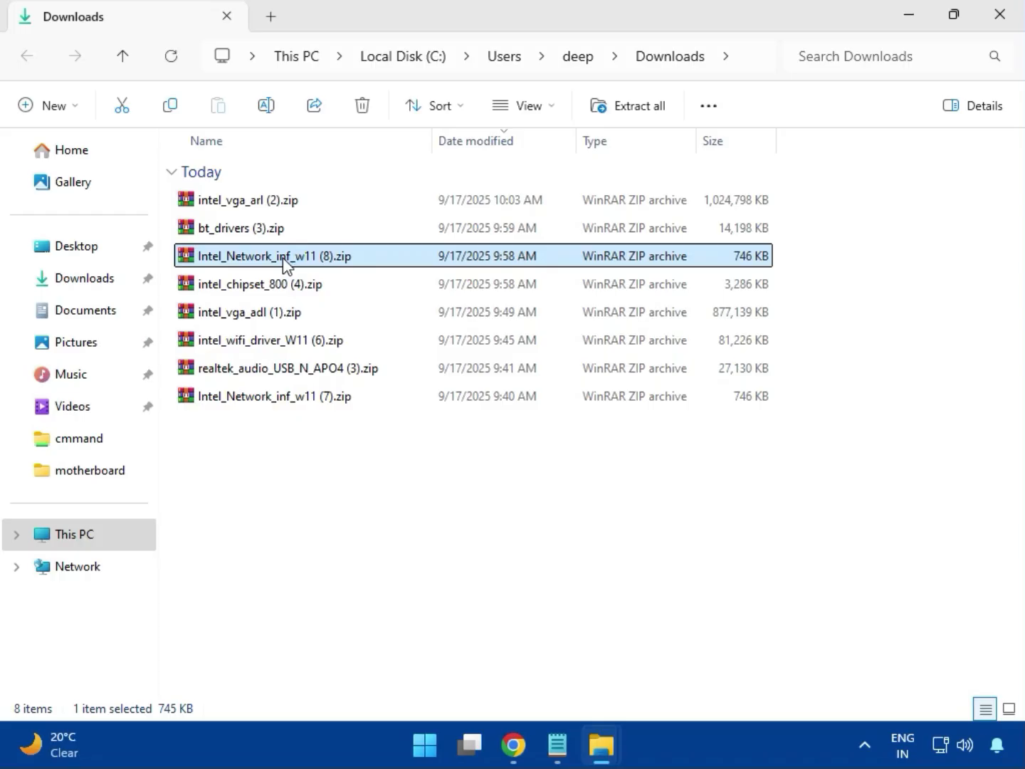
pyautogui.doubleClick(283, 260)
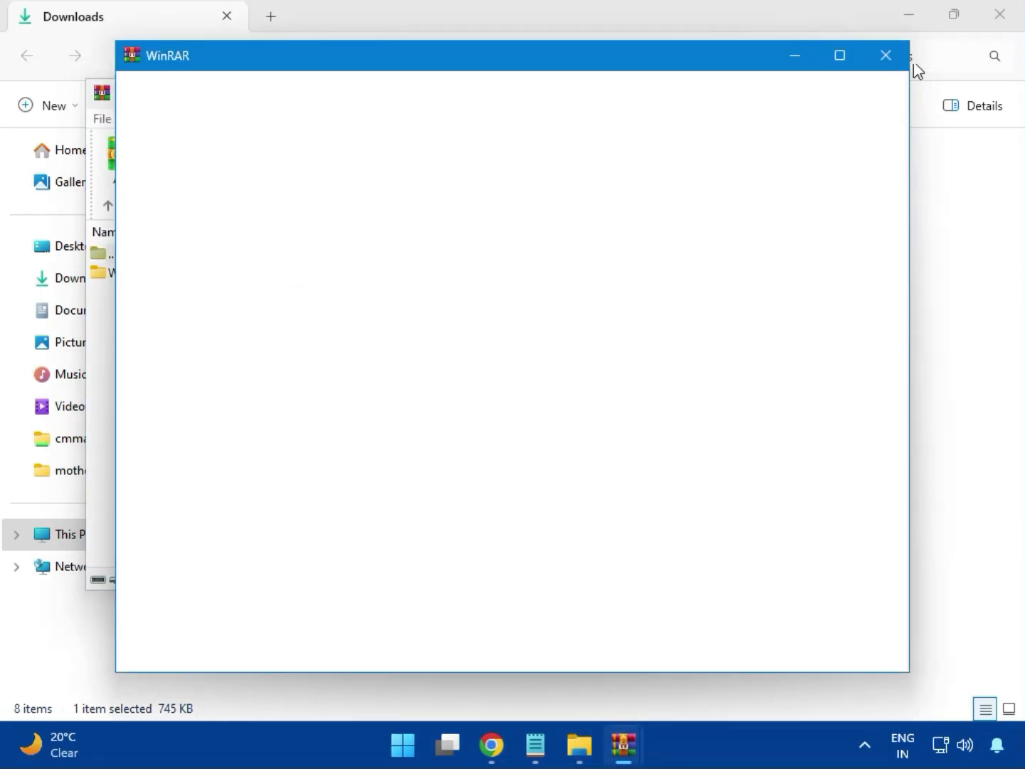
pyautogui.click(885, 57)
pyautogui.click(125, 279)
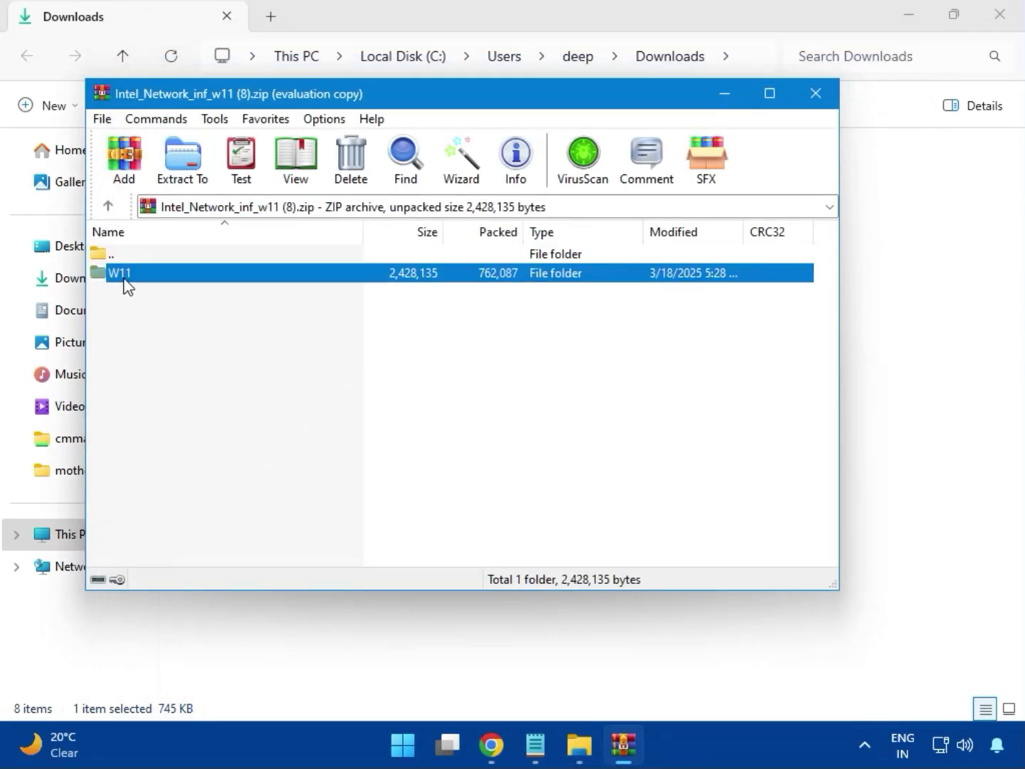
pyautogui.doubleClick(121, 273)
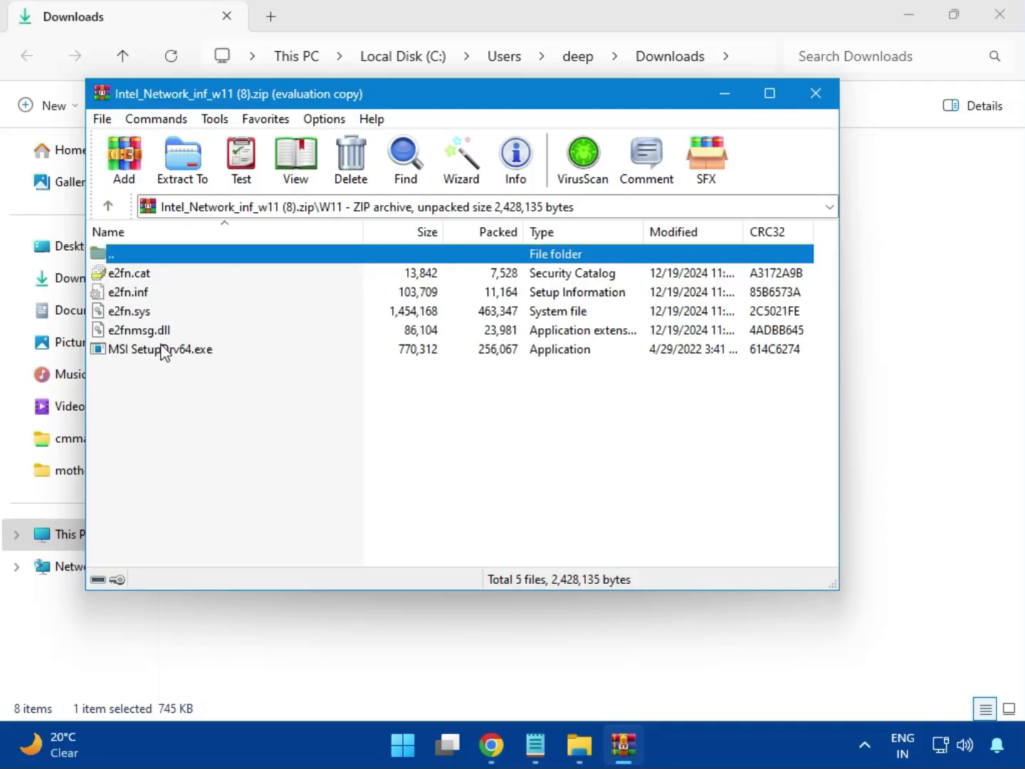
# Run MSI SetupDrv64.exe to try installing the Intel network driver, and close the setup tool and its archive
pyautogui.doubleClick(191, 353)
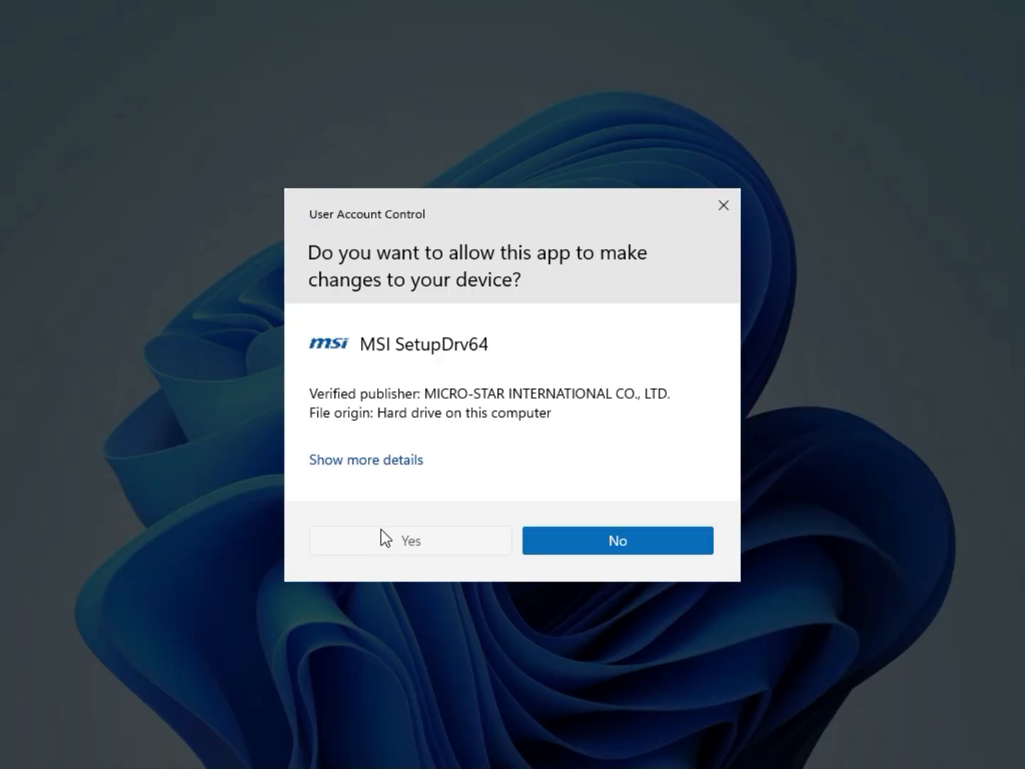
pyautogui.click(381, 531)
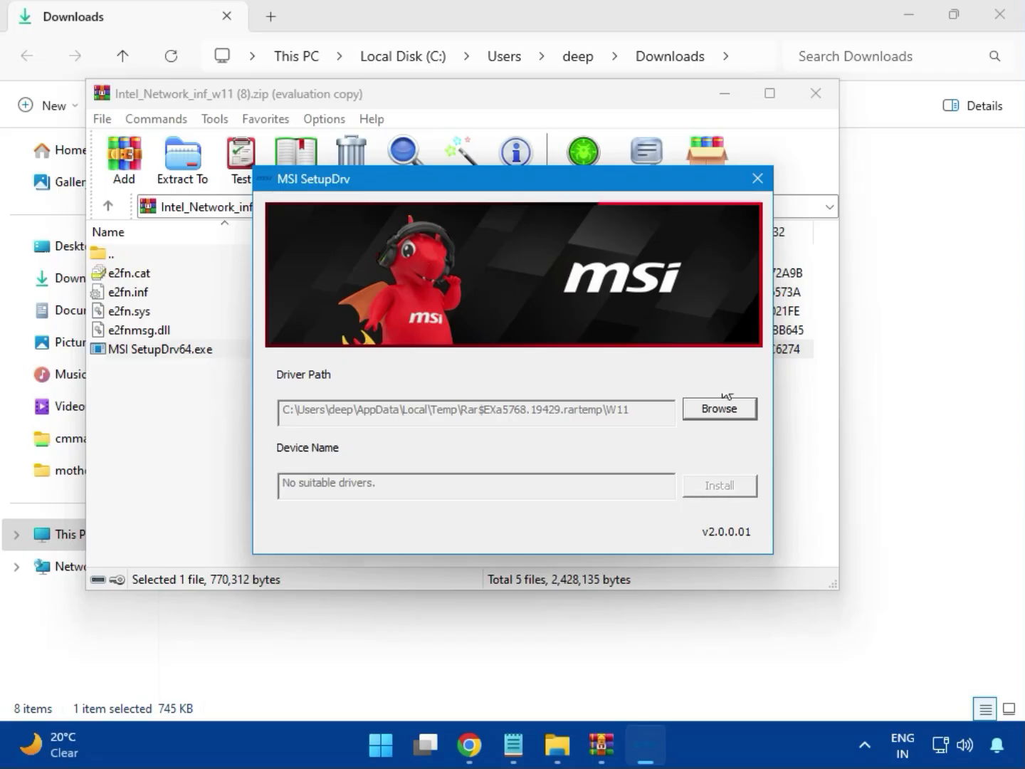
pyautogui.click(757, 178)
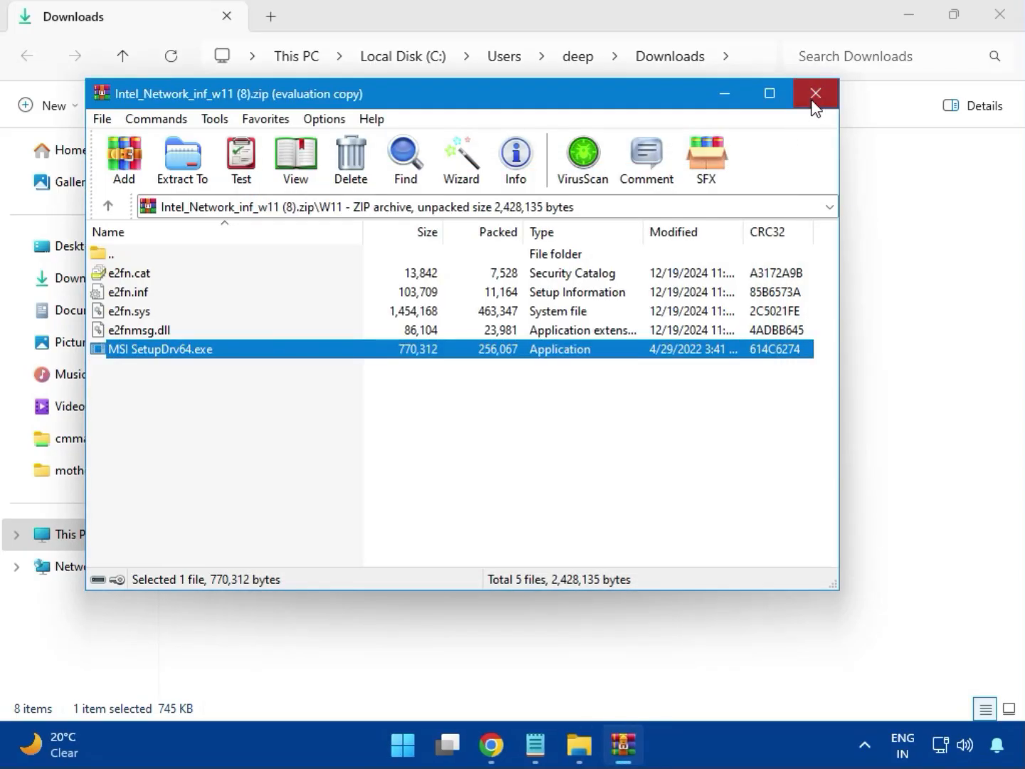
pyautogui.click(815, 94)
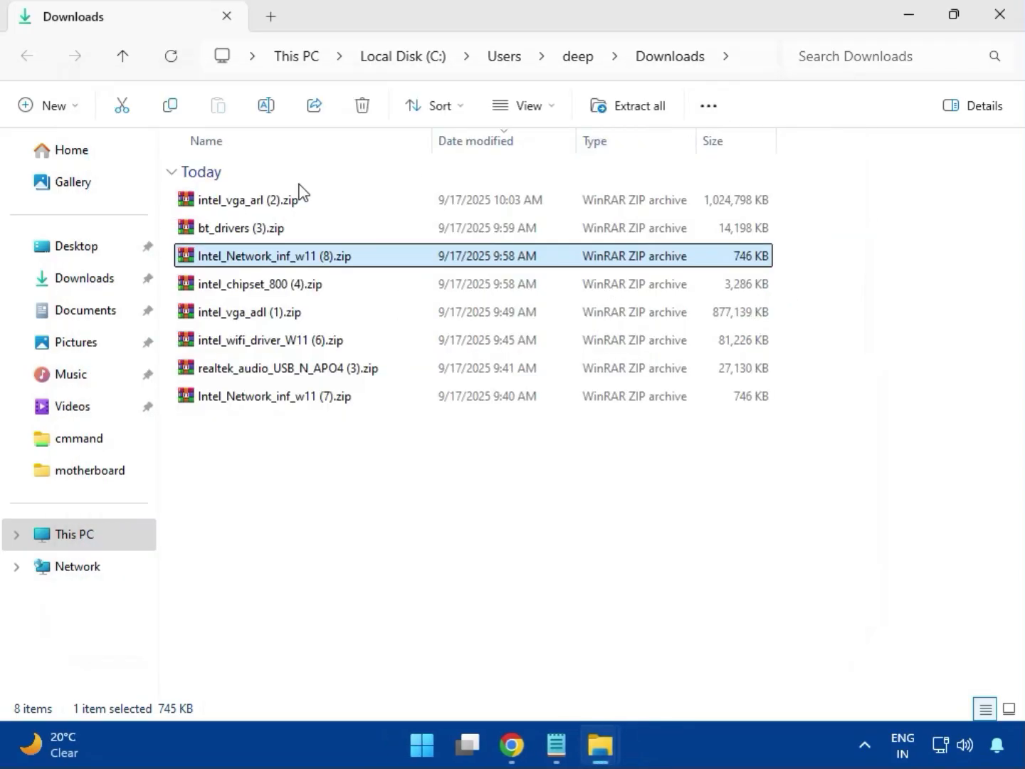
# Open the intel_chipset_800 (4).zip archive and launch SetupChipset.exe from the Intel Chipset Driver_10.1.20062.8627 folder, dismissing the WinRAR license reminder
pyautogui.click(240, 292)
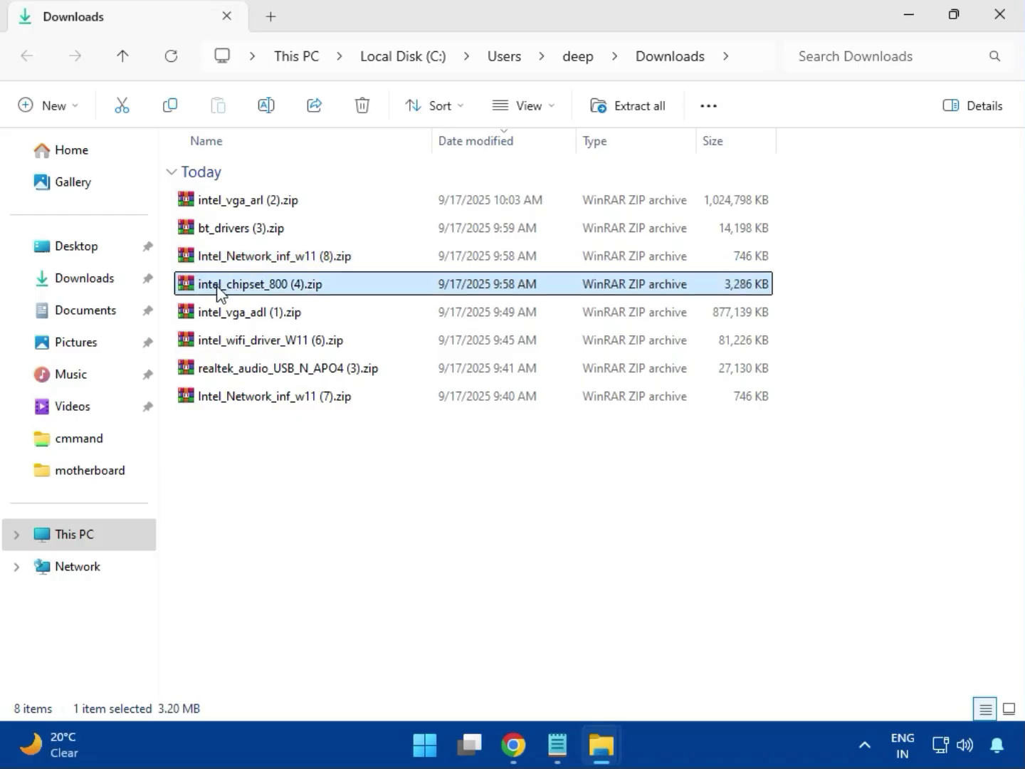
pyautogui.doubleClick(289, 289)
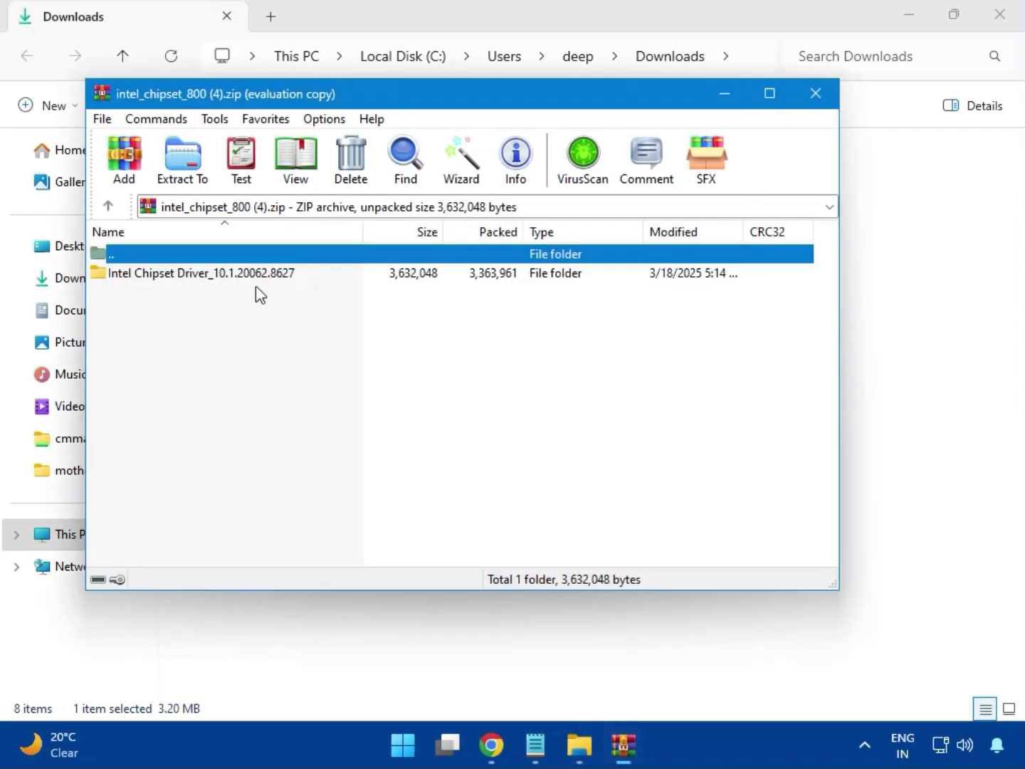
pyautogui.click(145, 284)
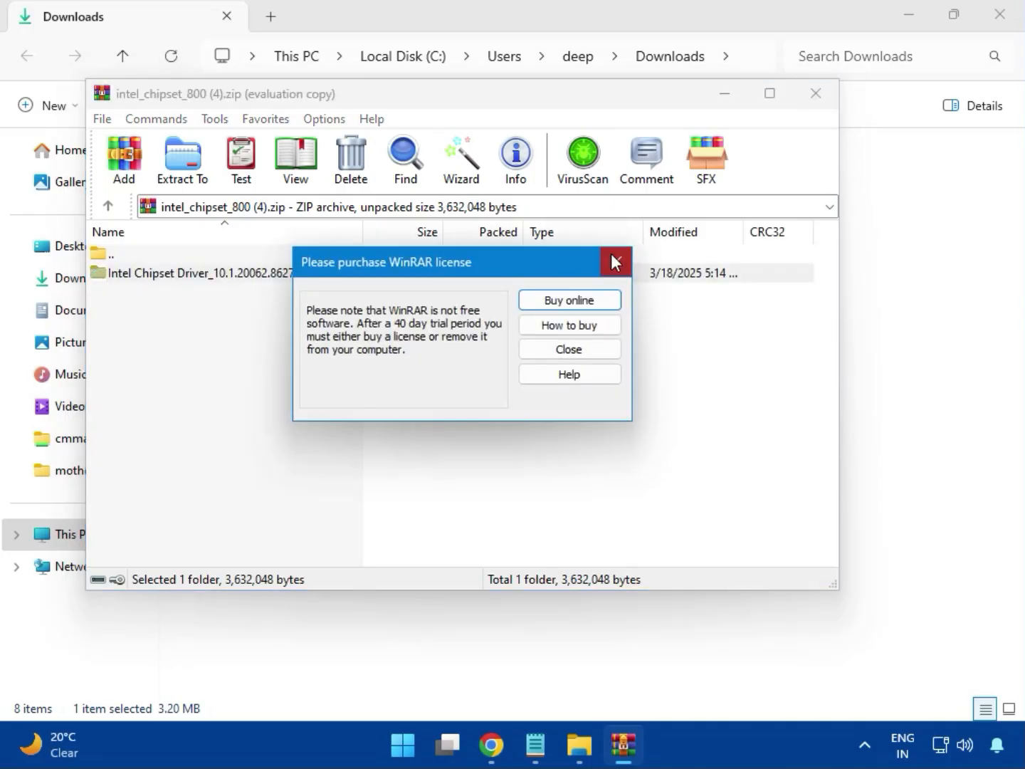
pyautogui.click(615, 262)
pyautogui.doubleClick(250, 277)
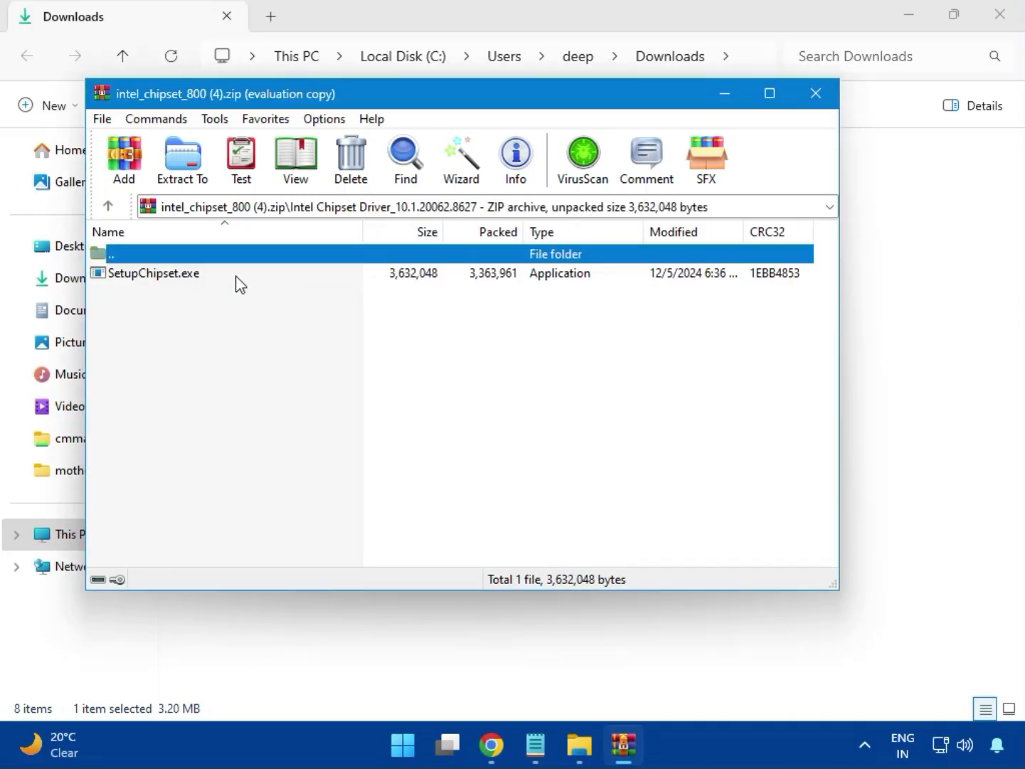
pyautogui.doubleClick(164, 282)
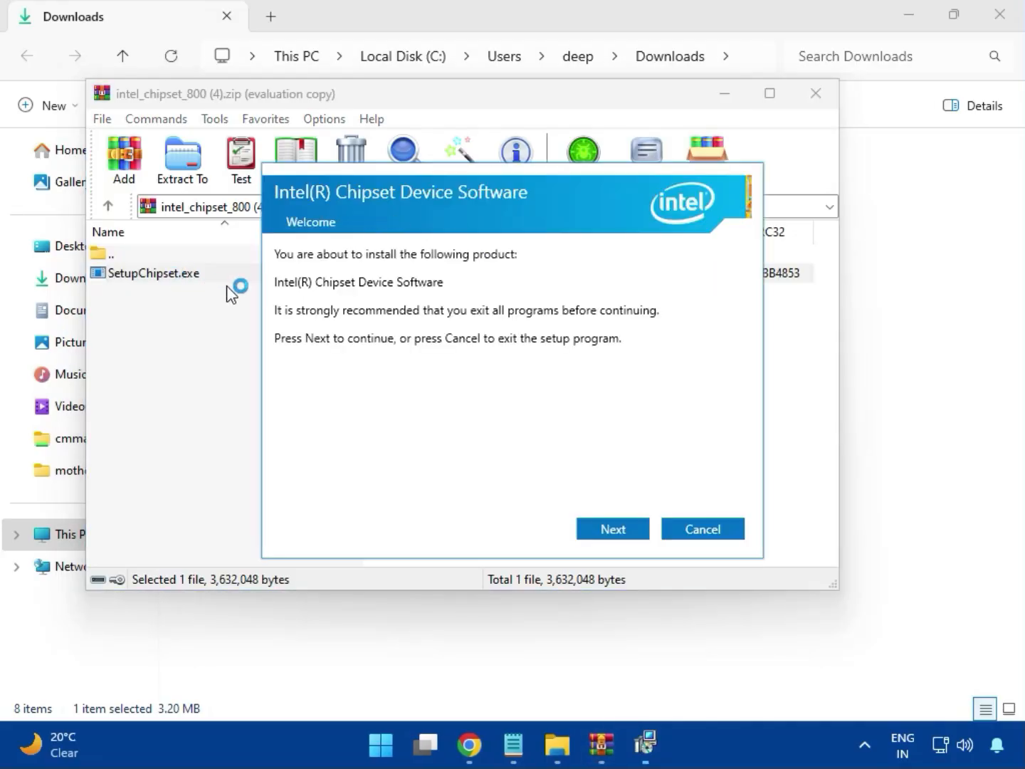
# Accept the license agreement and try to install Intel Chipset Device Software, closing the installer and its archive
pyautogui.click(614, 530)
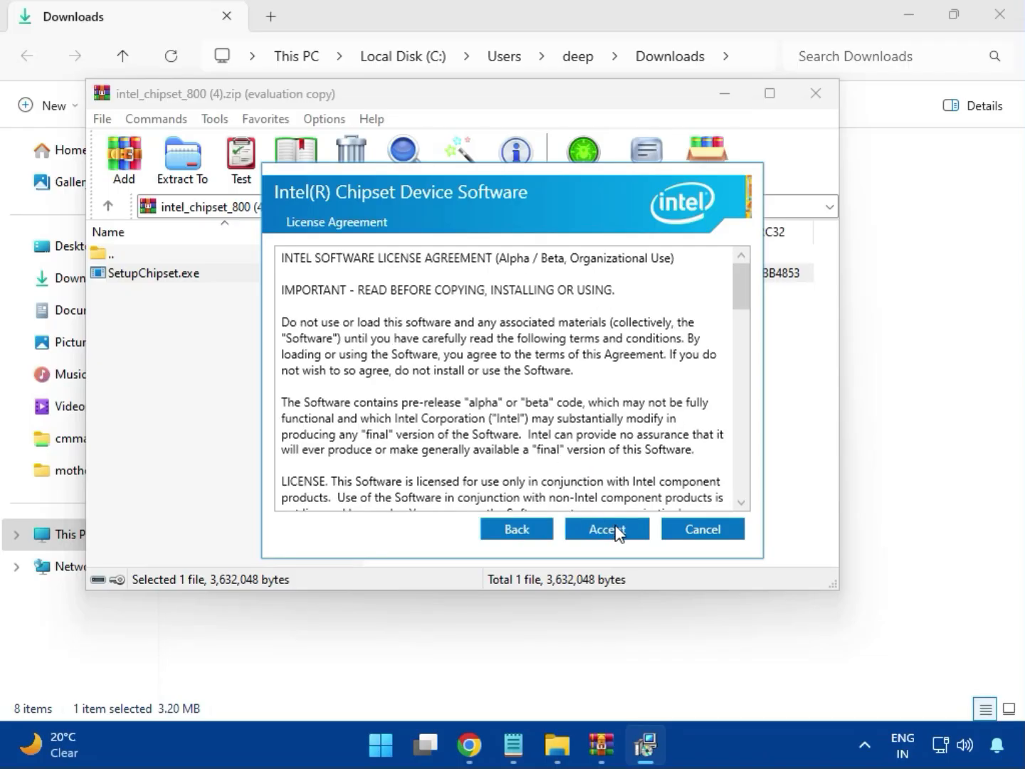
pyautogui.click(615, 531)
pyautogui.click(611, 529)
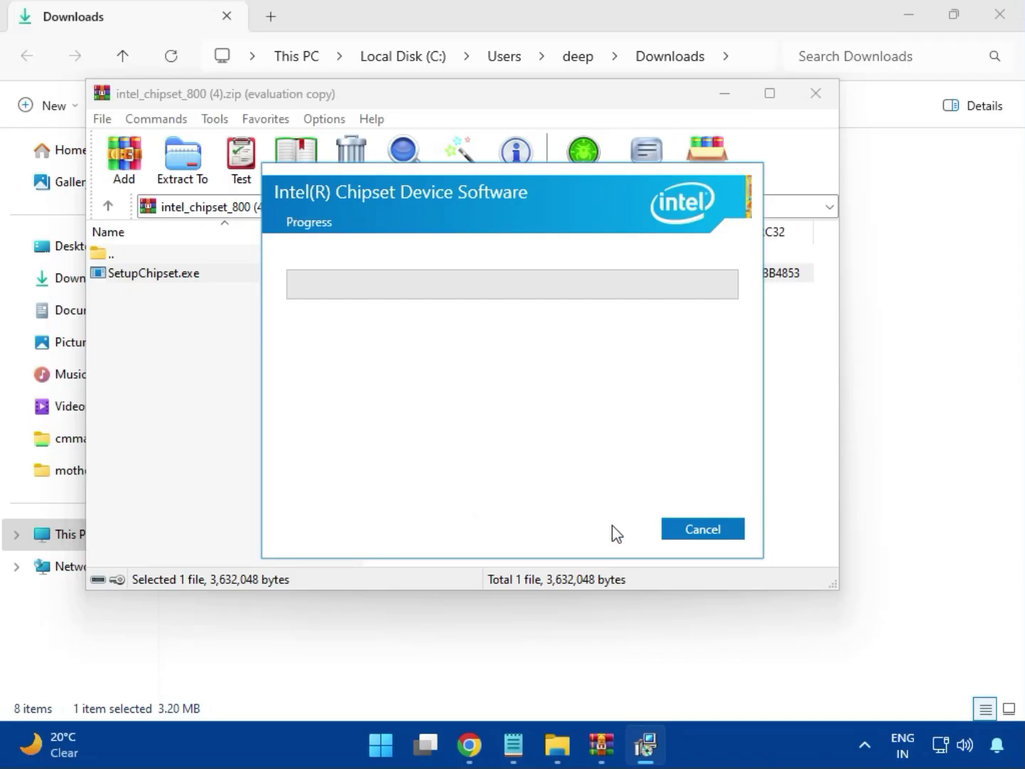
pyautogui.click(453, 535)
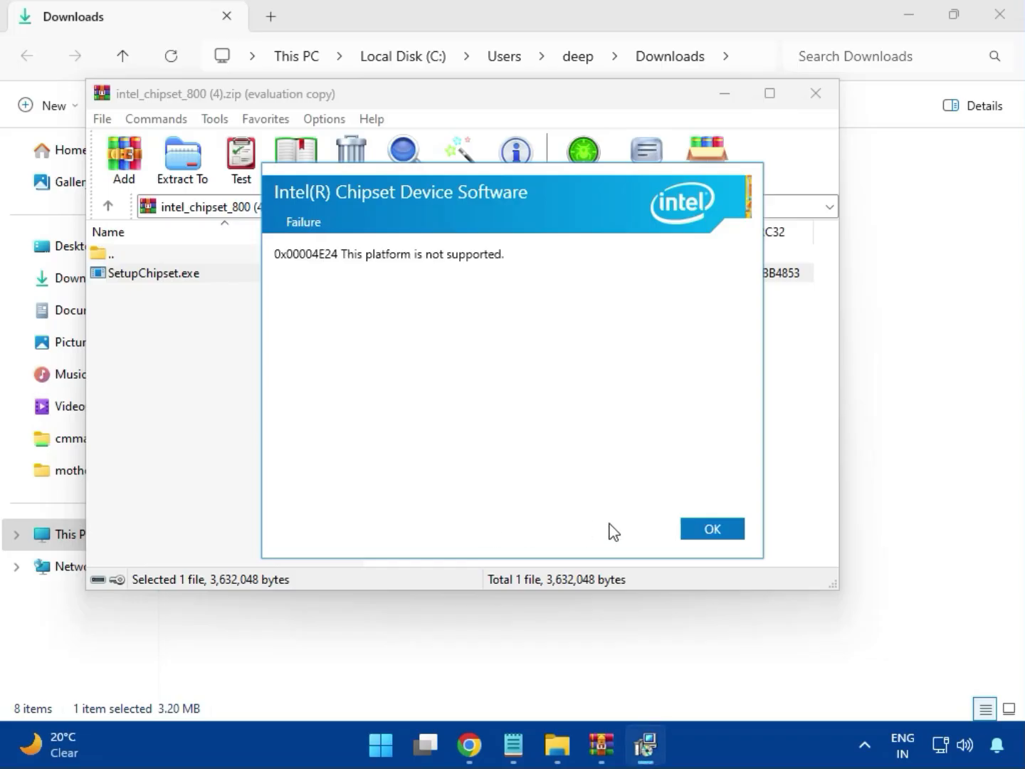
pyautogui.click(701, 532)
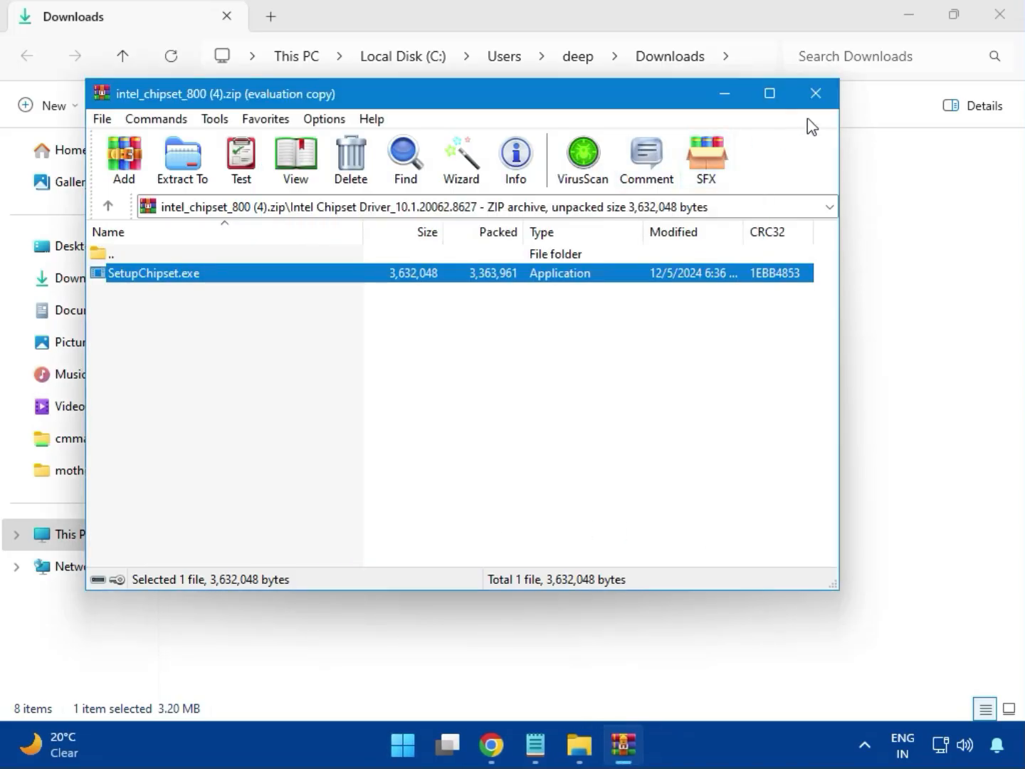
pyautogui.click(815, 97)
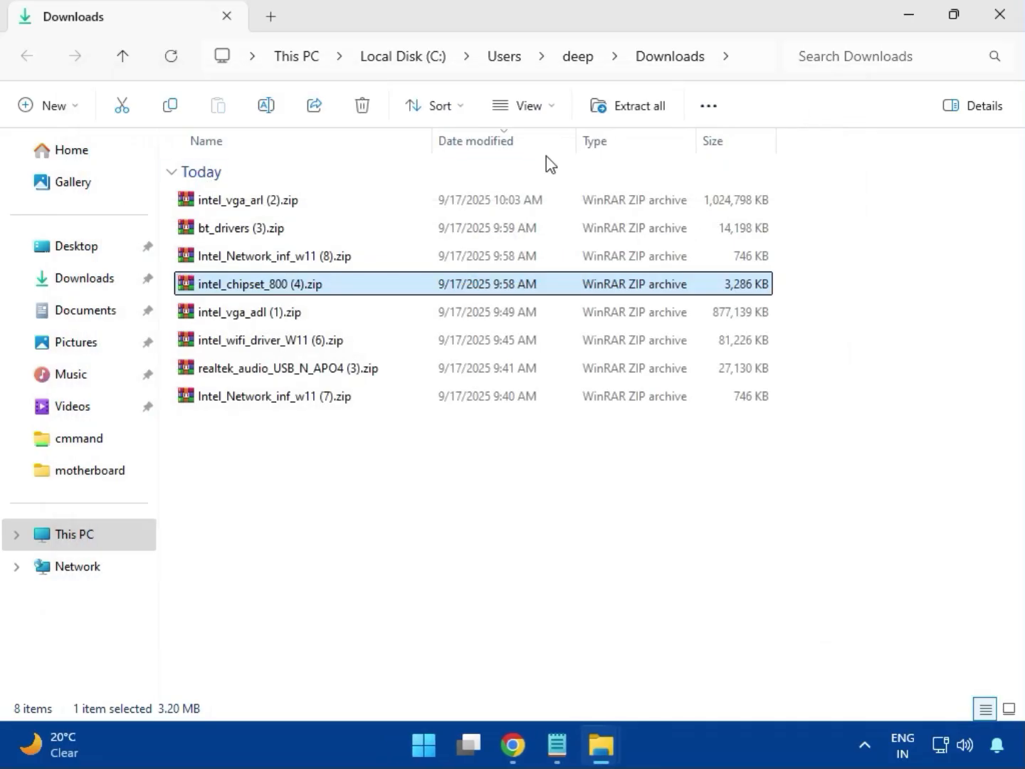
# View the contents of the intel_vga_adl (1).zip archive and close it
pyautogui.click(262, 319)
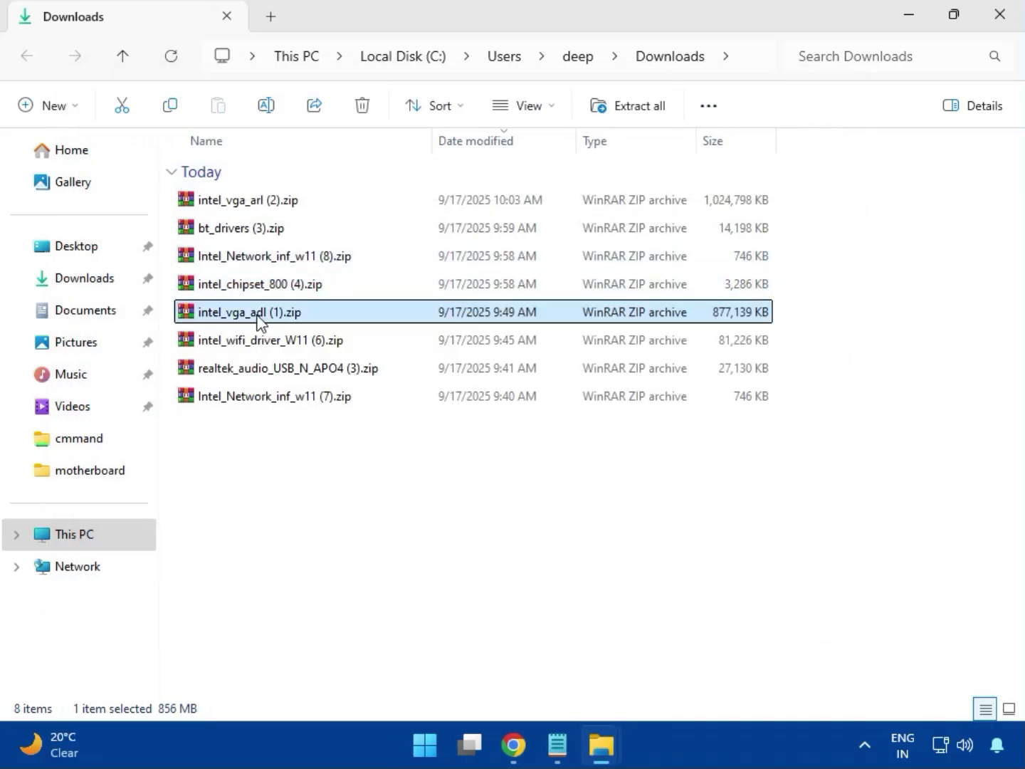
pyautogui.doubleClick(254, 310)
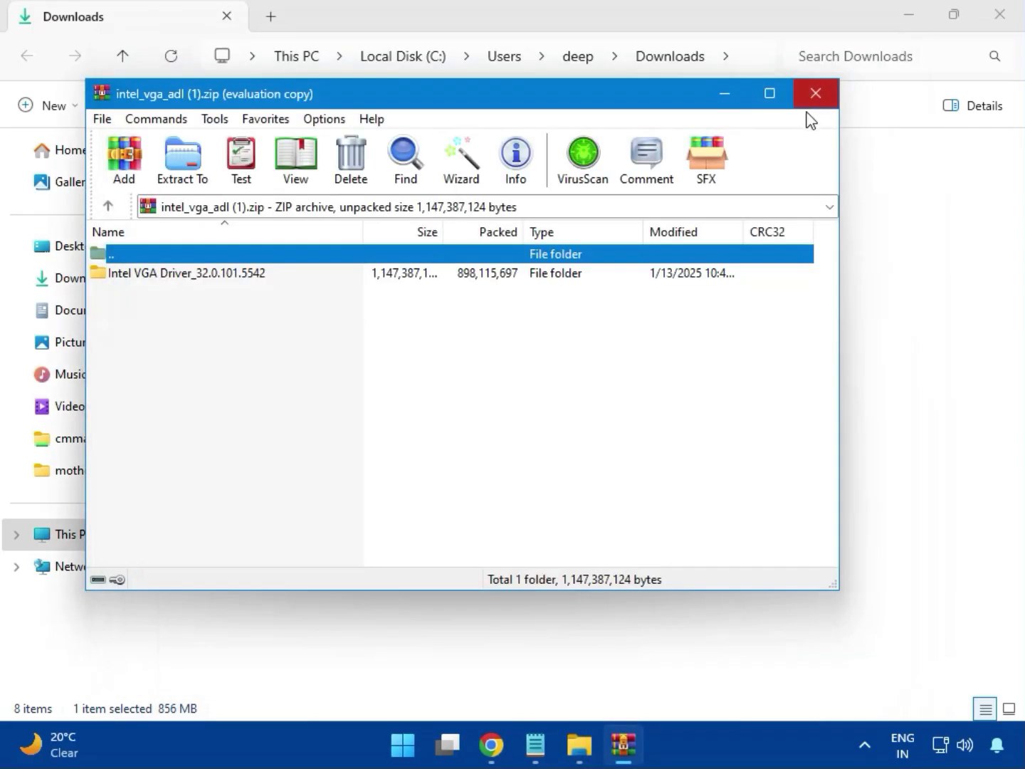
pyautogui.click(815, 93)
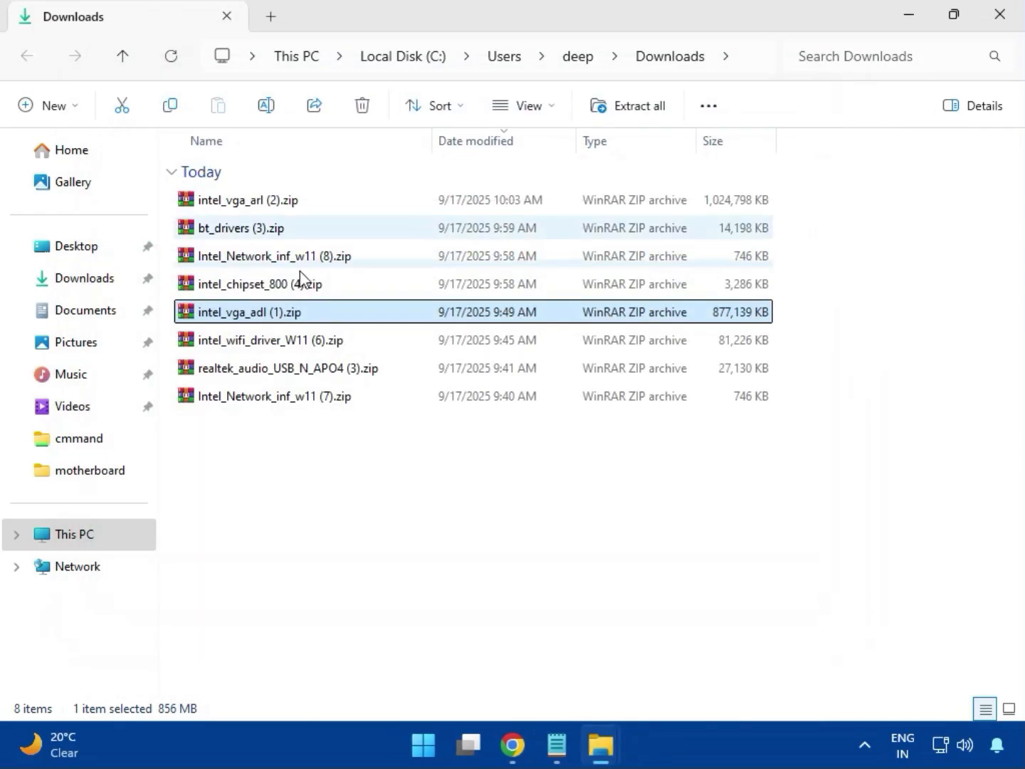
# Open the intel_wifi_driver_W11 (6).zip archive, dismiss the license reminder, and go to Intel WIFI Driver_23.40.0.4\UWD\Win64
pyautogui.click(263, 343)
pyautogui.doubleClick(263, 343)
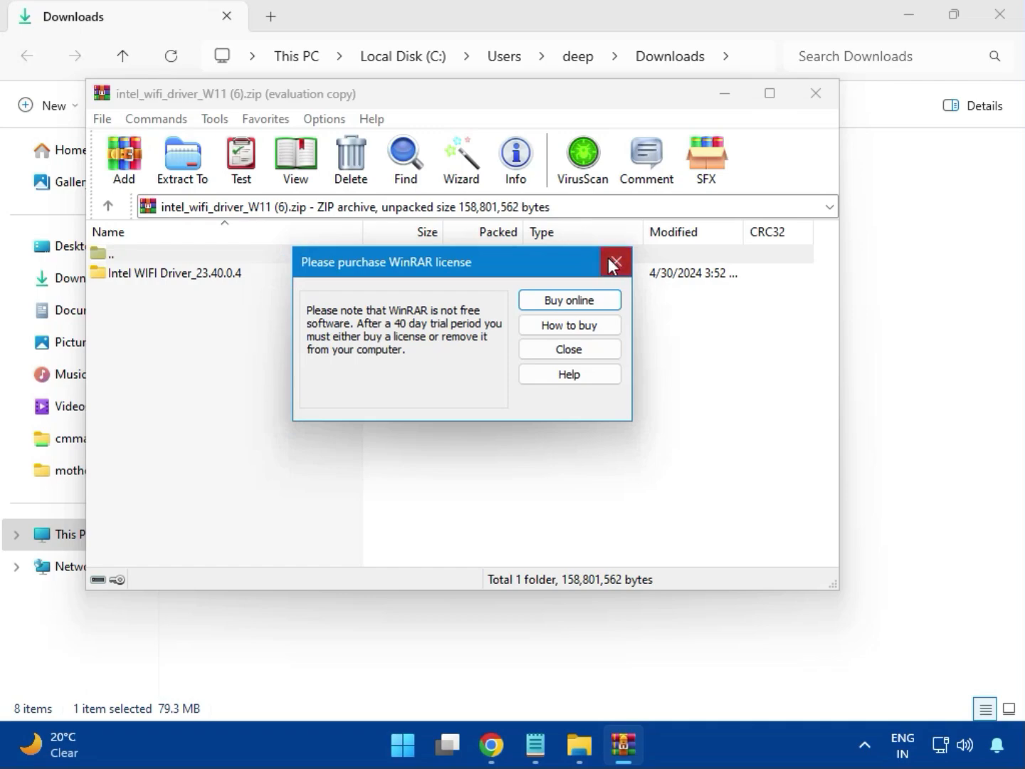
pyautogui.click(616, 262)
pyautogui.doubleClick(165, 273)
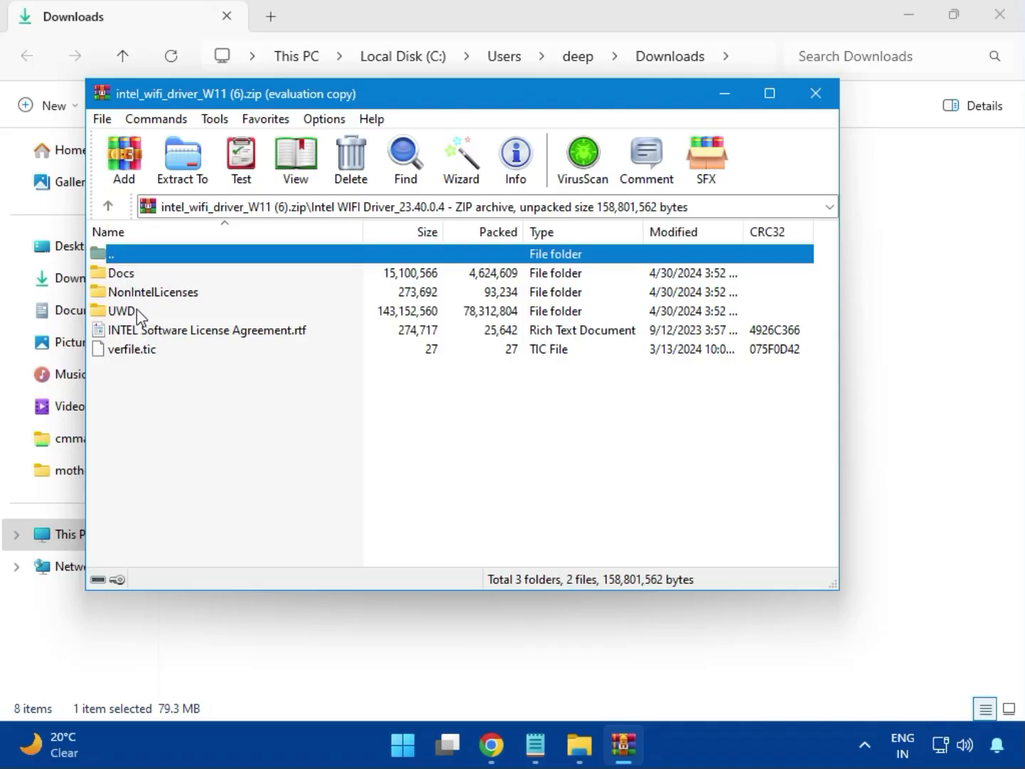
pyautogui.doubleClick(134, 311)
pyautogui.click(139, 284)
pyautogui.doubleClick(139, 278)
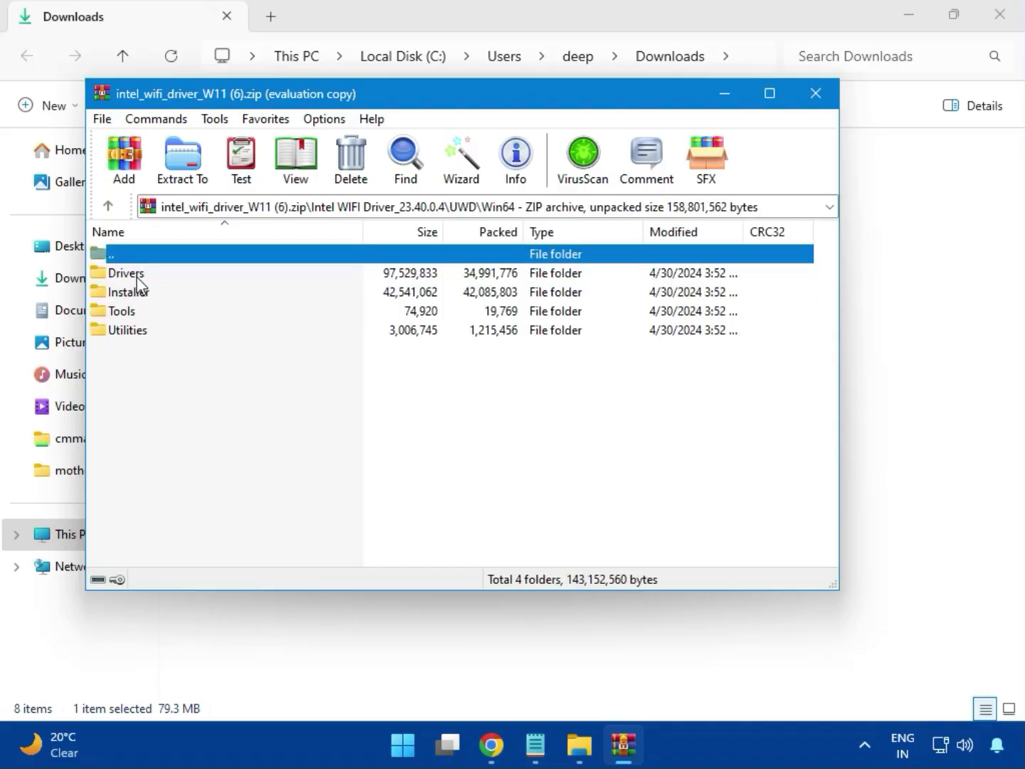
# Look through the Drivers folder of the Wi-Fi archive for a setup file and return to the Win64 folder
pyautogui.doubleClick(138, 276)
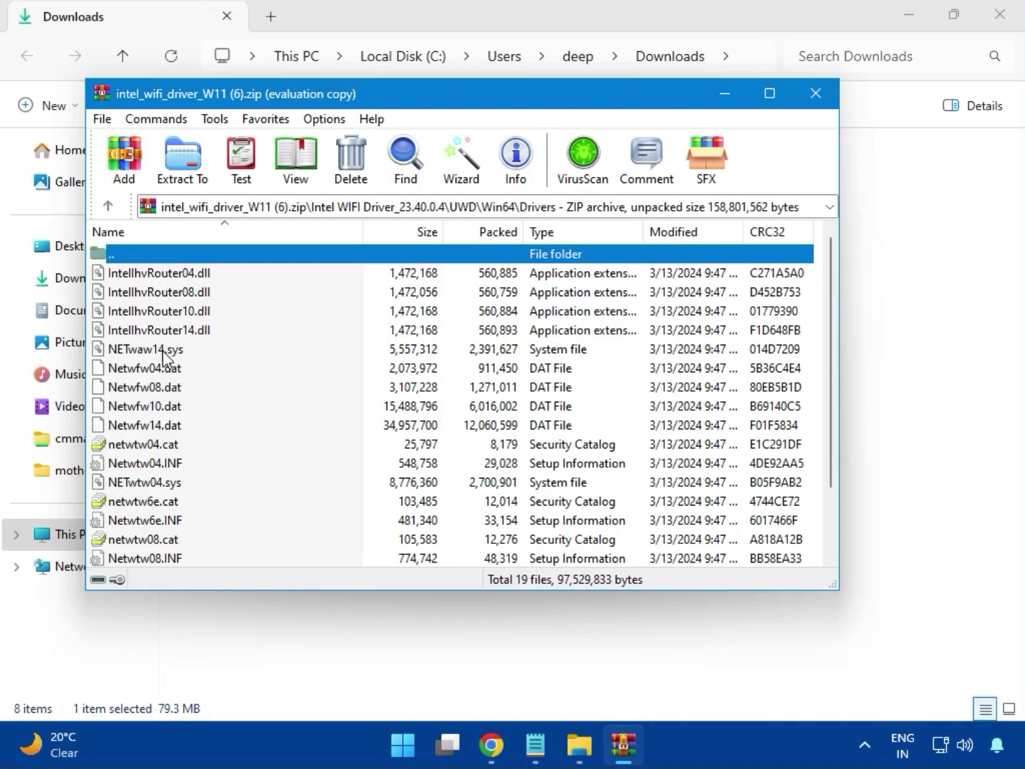
pyautogui.scroll(-2, 186, 425)
pyautogui.scroll(2, 179, 474)
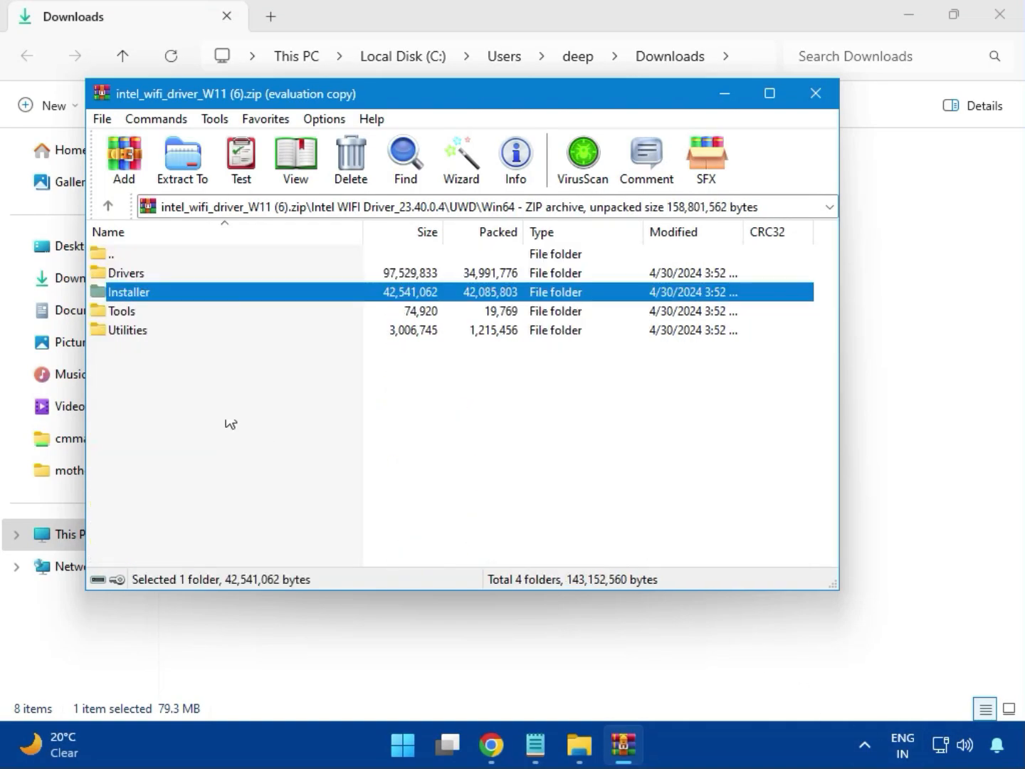
# Launch WirelessSetup.exe from the Installer folder of the Wi-Fi driver archive
pyautogui.doubleClick(145, 294)
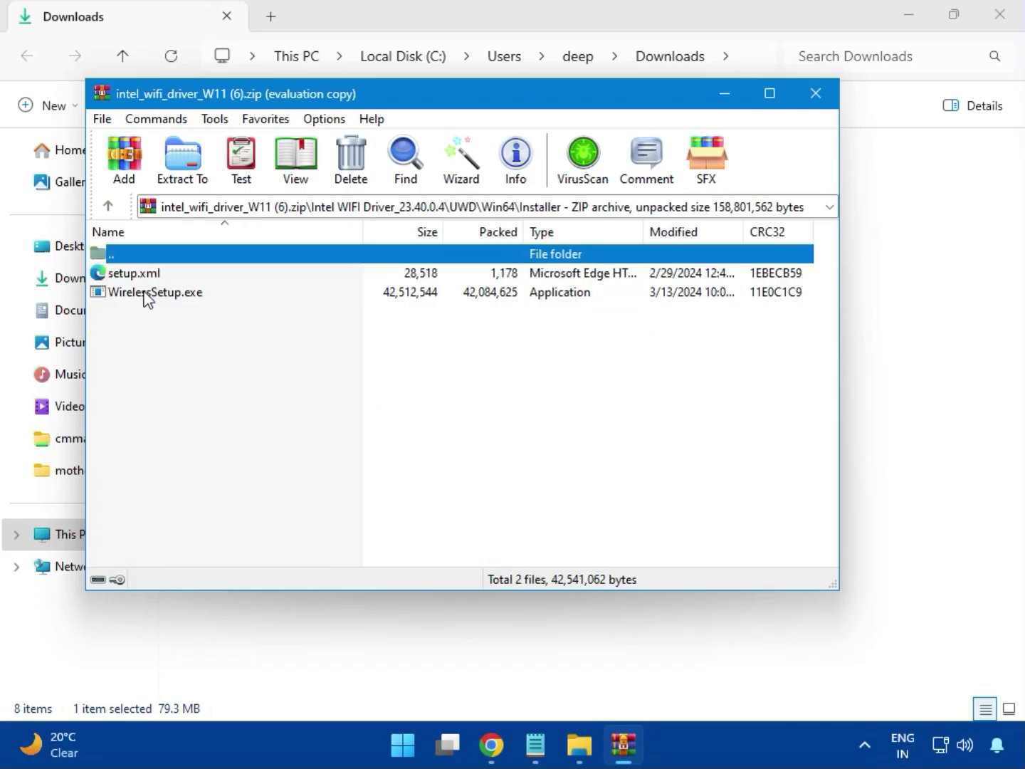
pyautogui.click(154, 297)
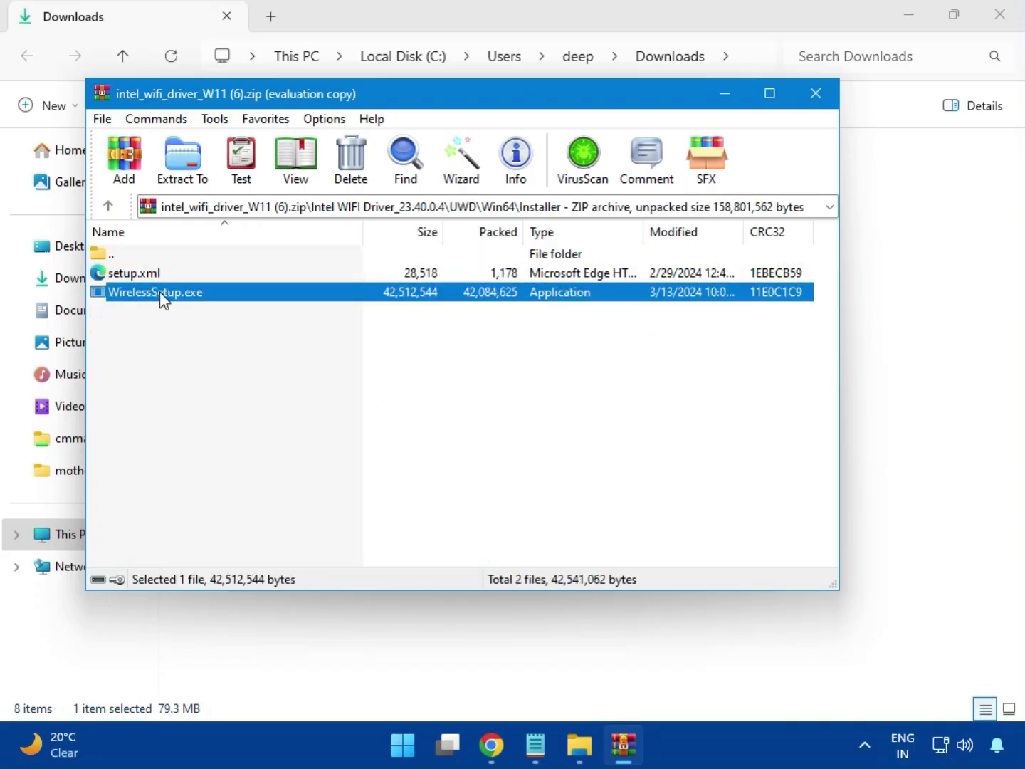
pyautogui.doubleClick(160, 298)
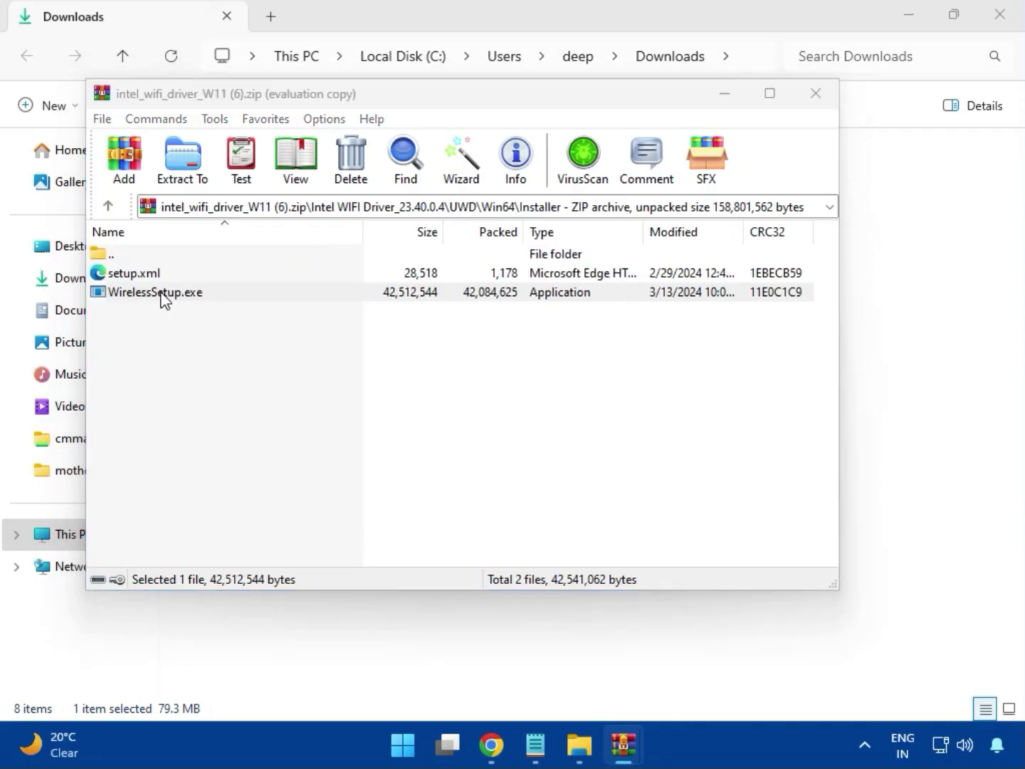
pyautogui.doubleClick(165, 293)
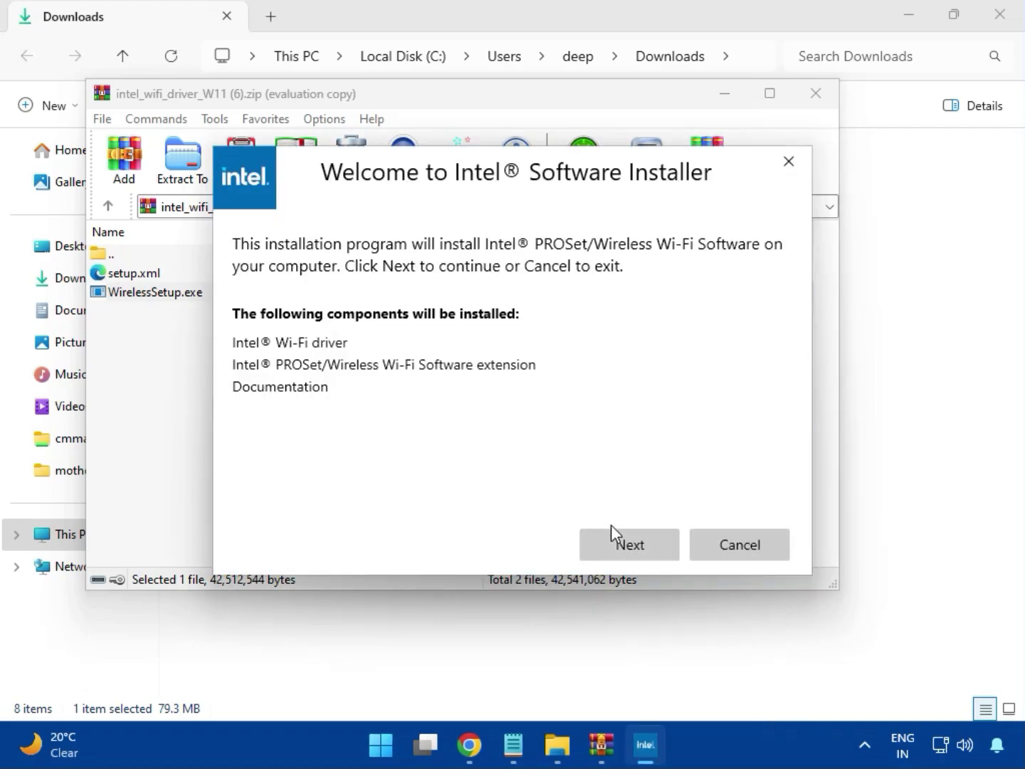
# Install the Intel PROSet/Wireless Wi-Fi software, agreeing to the license terms, then finish the installer and close the Wi-Fi driver archive
pyautogui.click(627, 536)
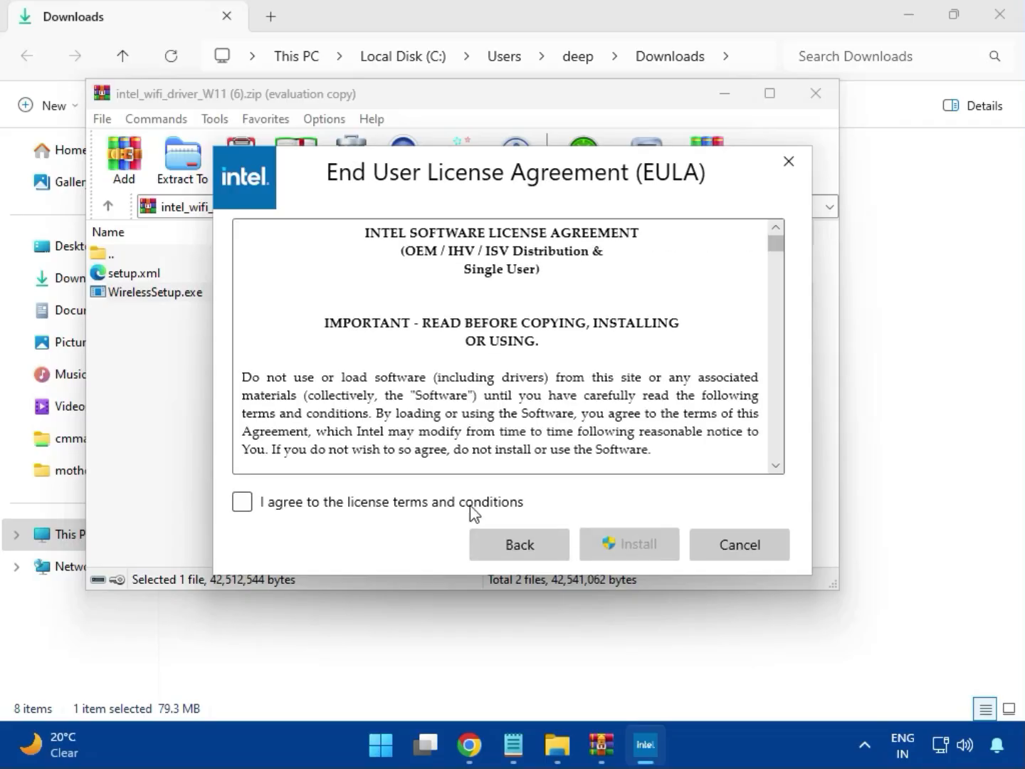
pyautogui.click(443, 504)
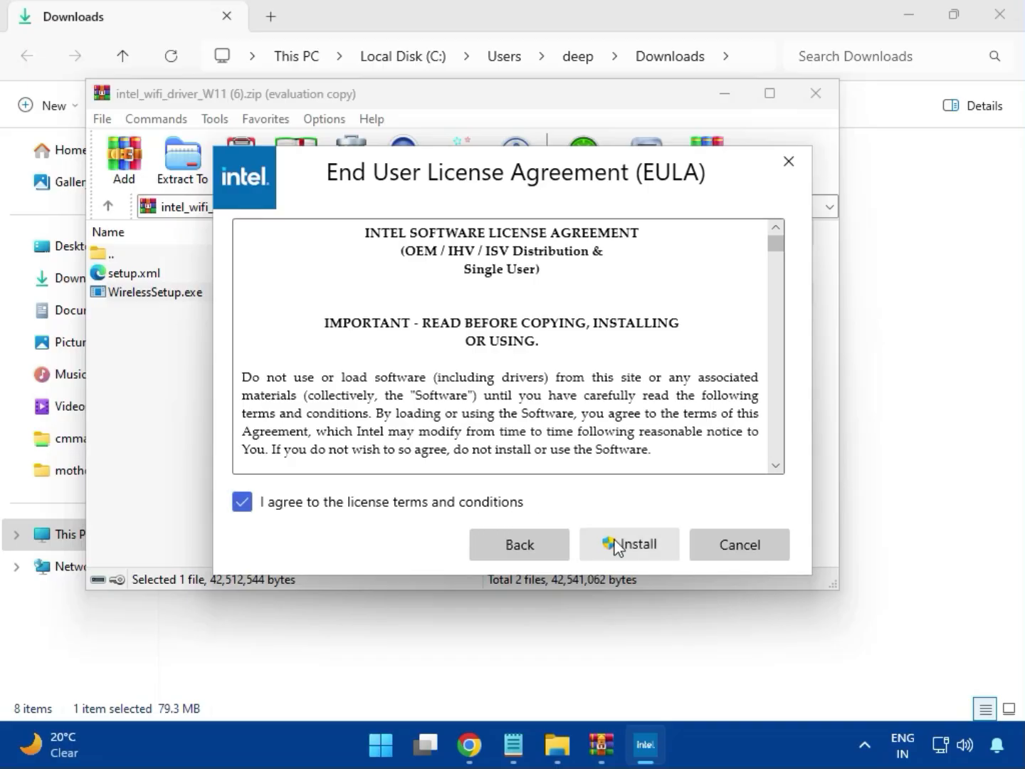
pyautogui.click(640, 550)
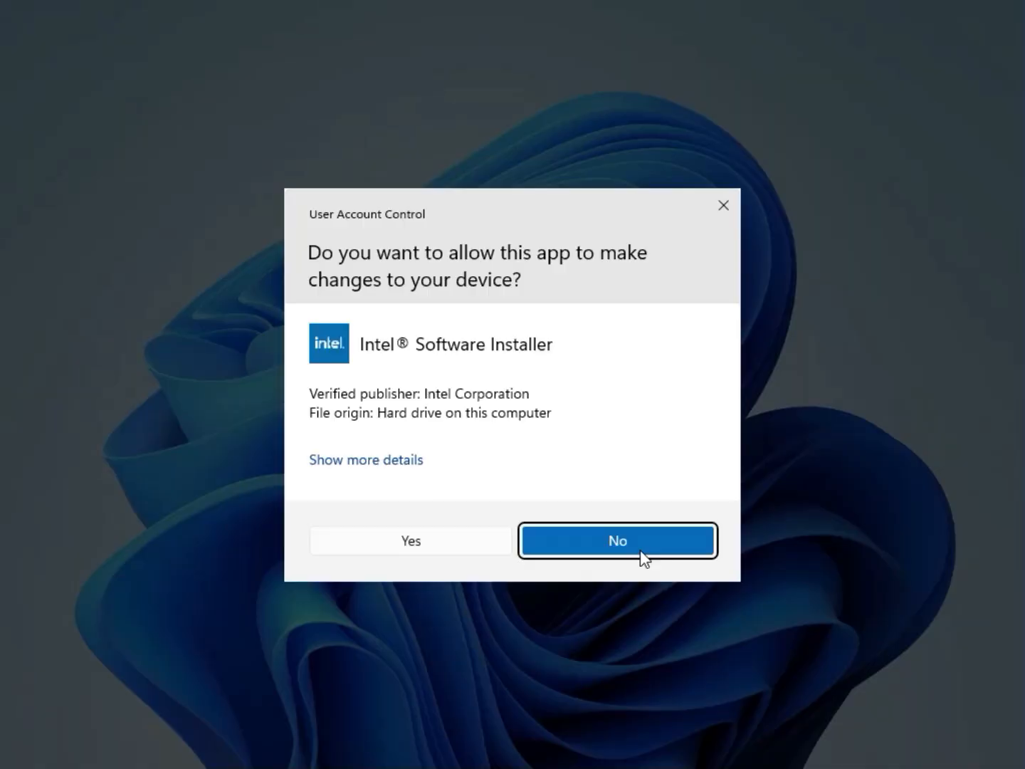
pyautogui.click(465, 553)
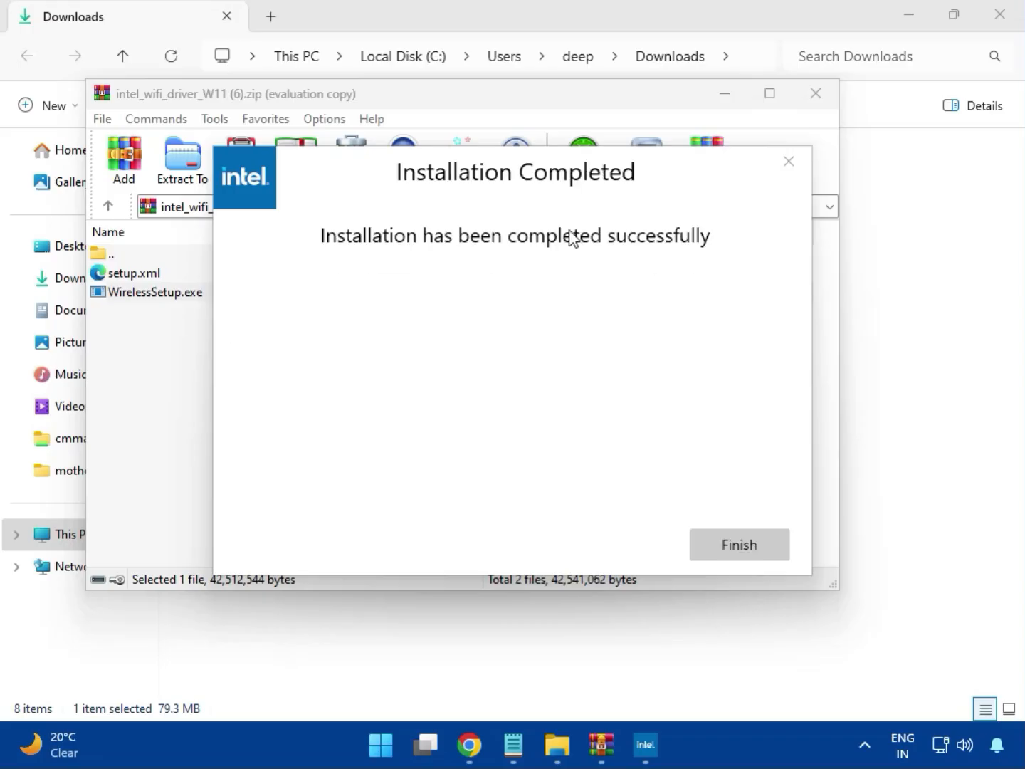
pyautogui.click(739, 545)
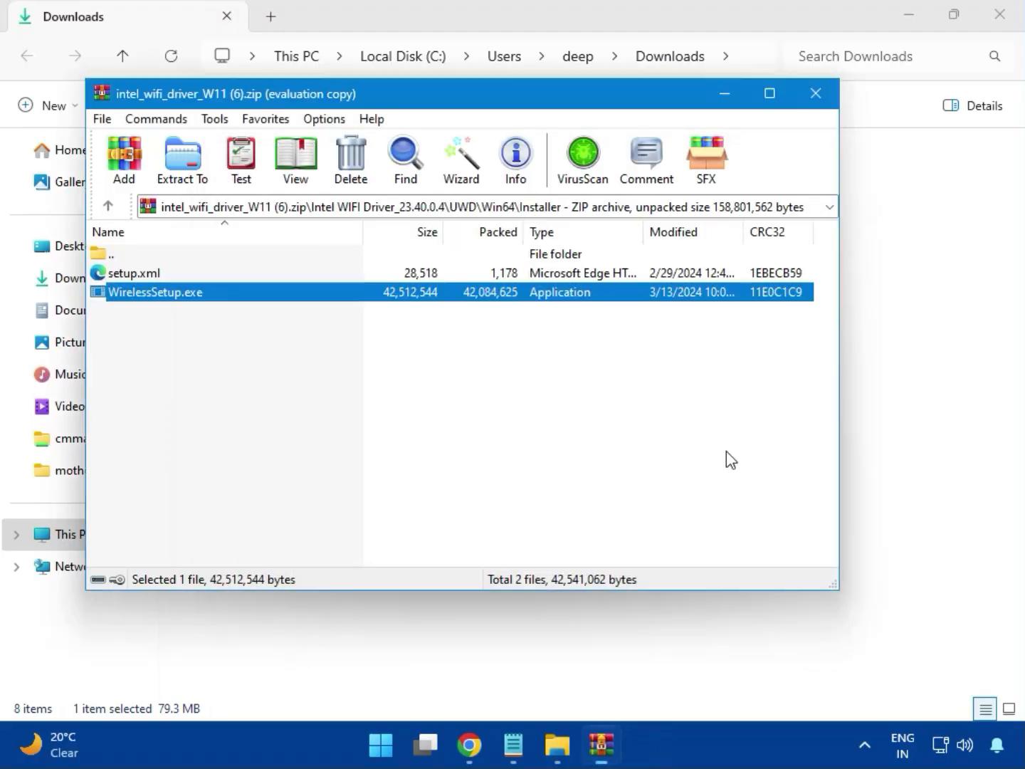
pyautogui.click(815, 93)
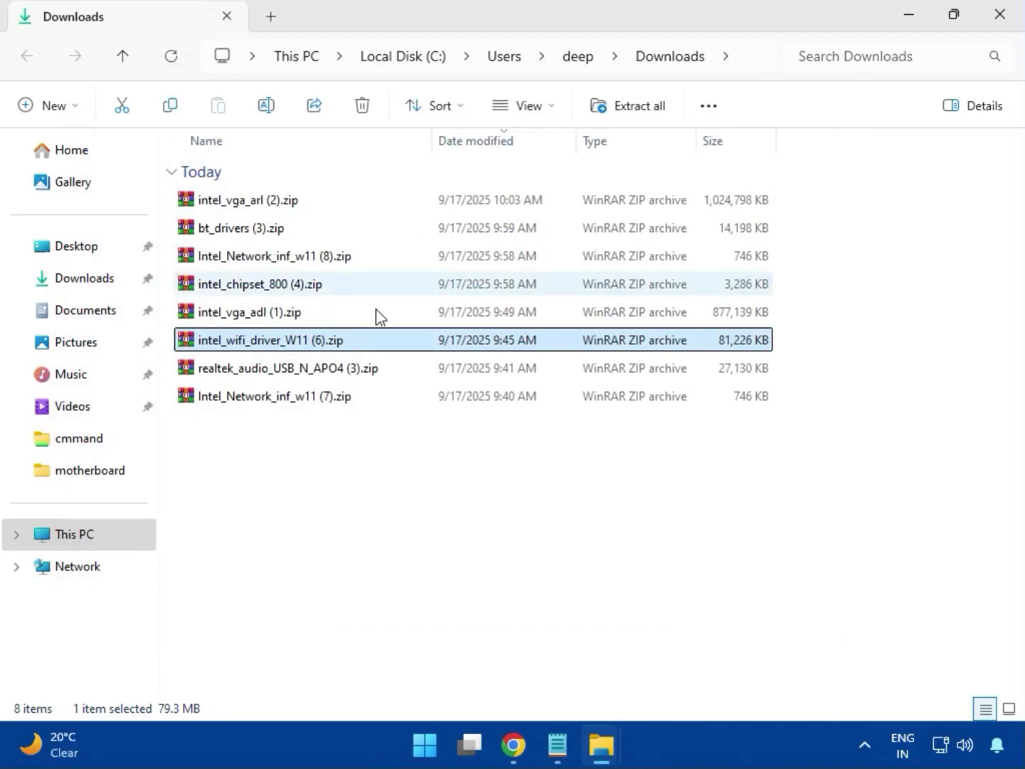
# Open the realtek_audio_USB_N_APO4 (3).zip archive, dismiss the license reminder, and go into the Realtek USB Universal Driver folder
pyautogui.click(307, 387)
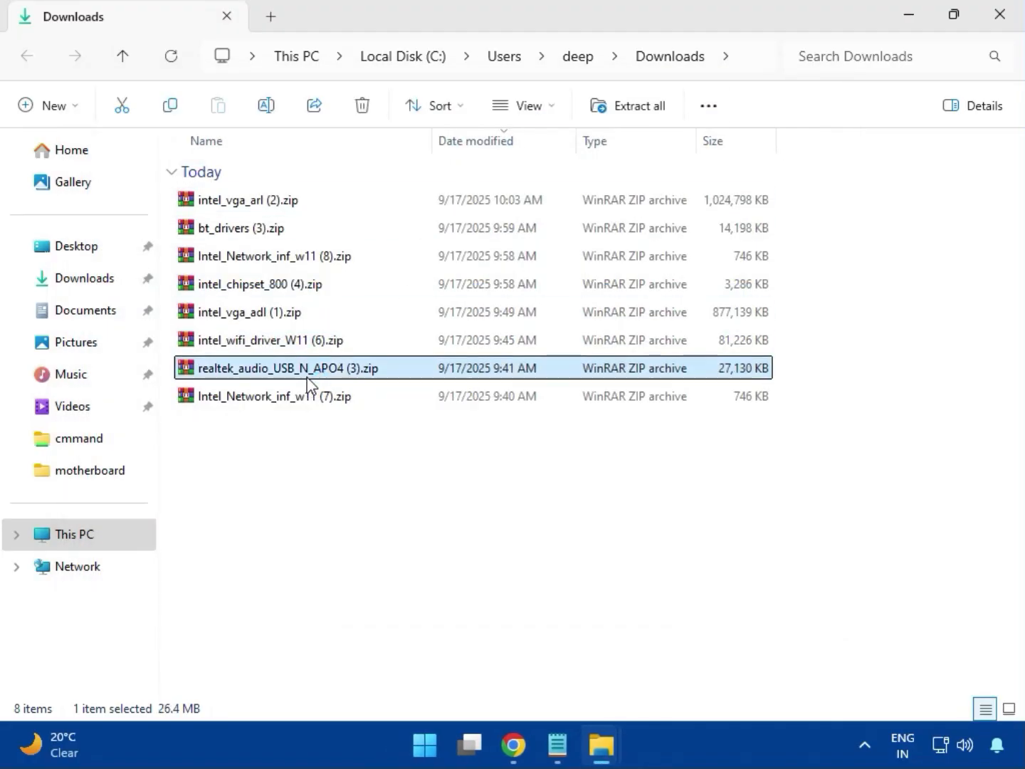
pyautogui.doubleClick(307, 384)
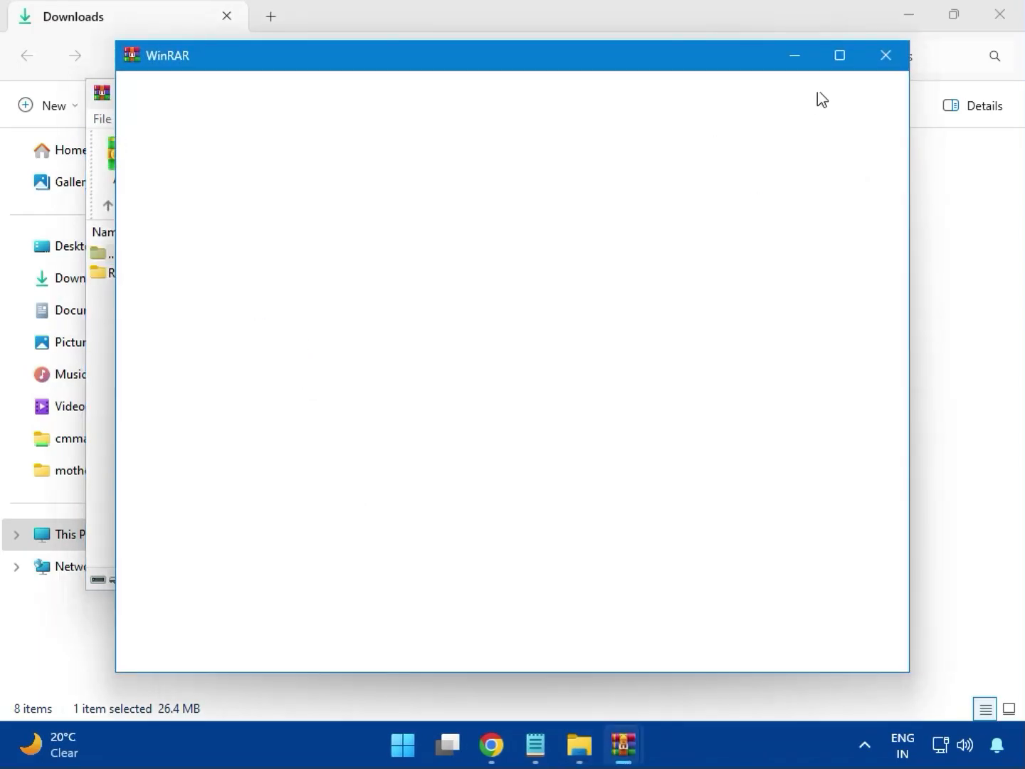
pyautogui.click(882, 64)
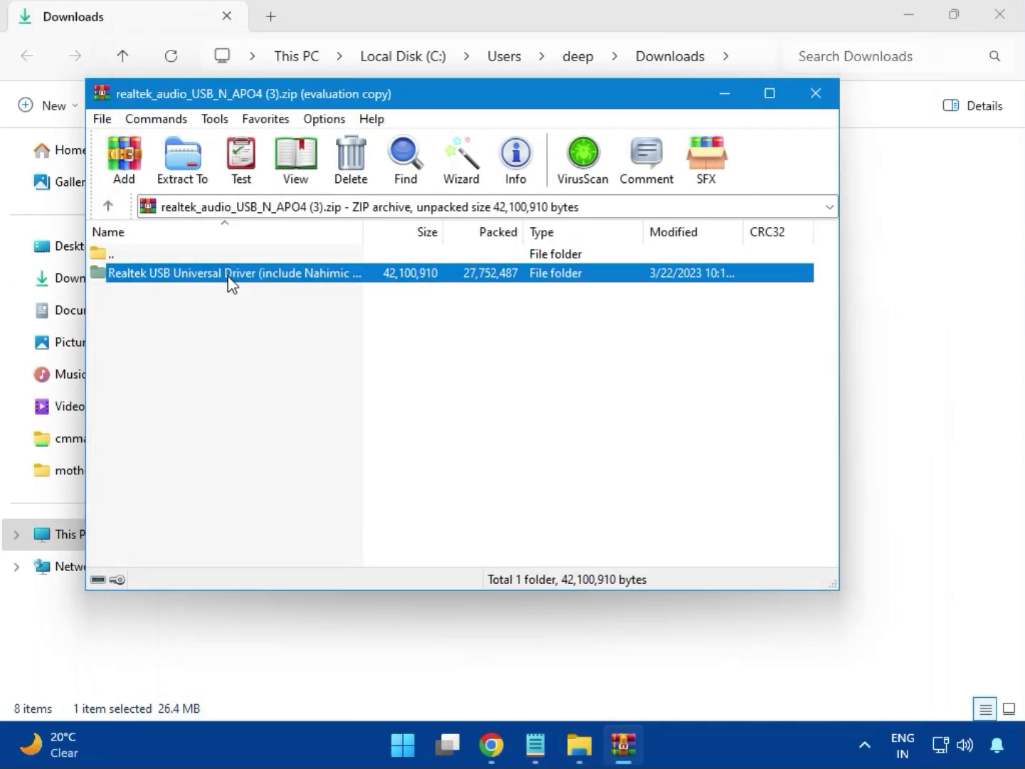
pyautogui.doubleClick(231, 285)
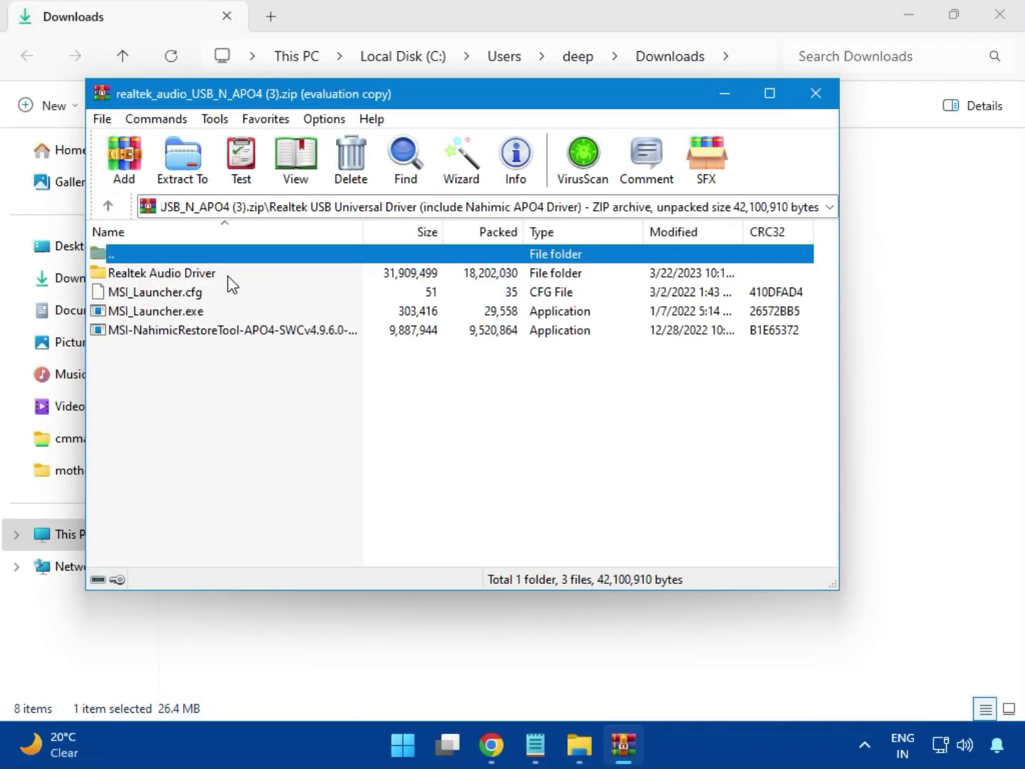
# Run MSI_Launcher.exe from the Realtek audio archive and allow the Realtek setup launcher to make changes to the device
pyautogui.doubleClick(182, 314)
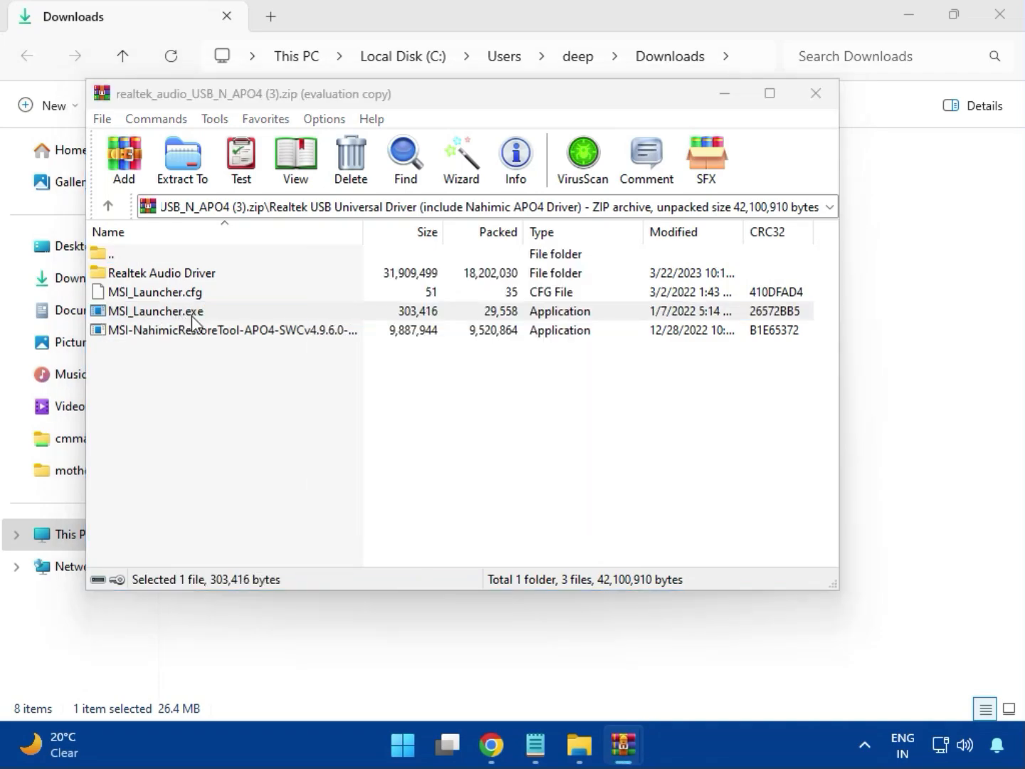
pyautogui.click(191, 315)
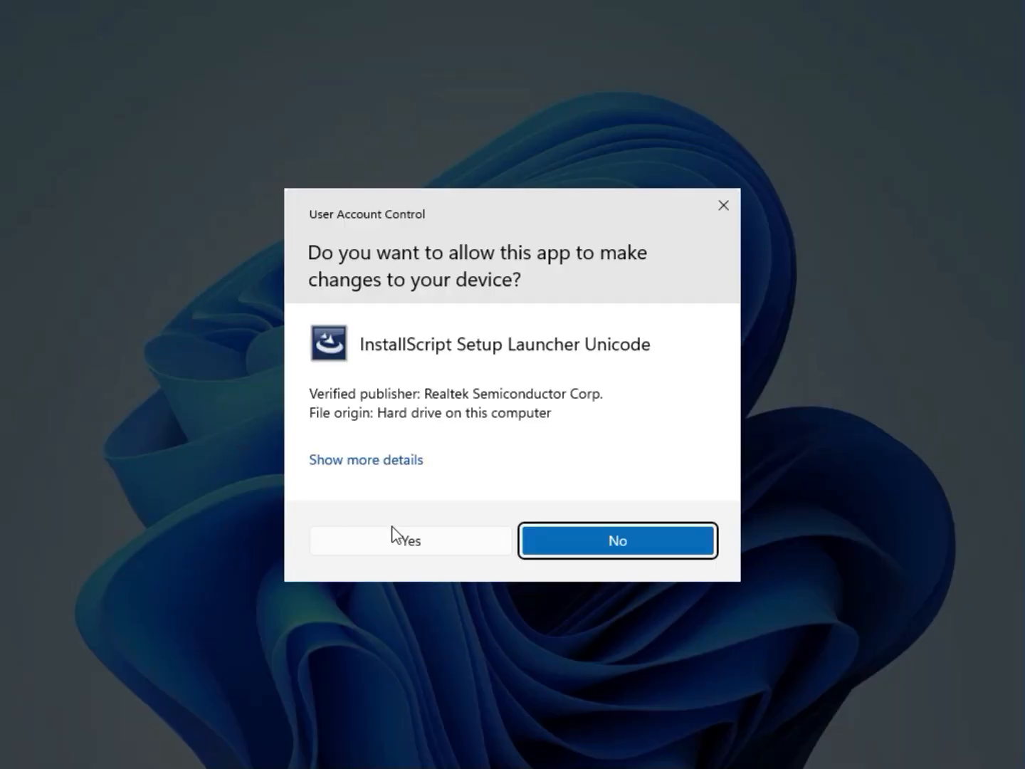
pyautogui.click(403, 538)
pyautogui.click(412, 540)
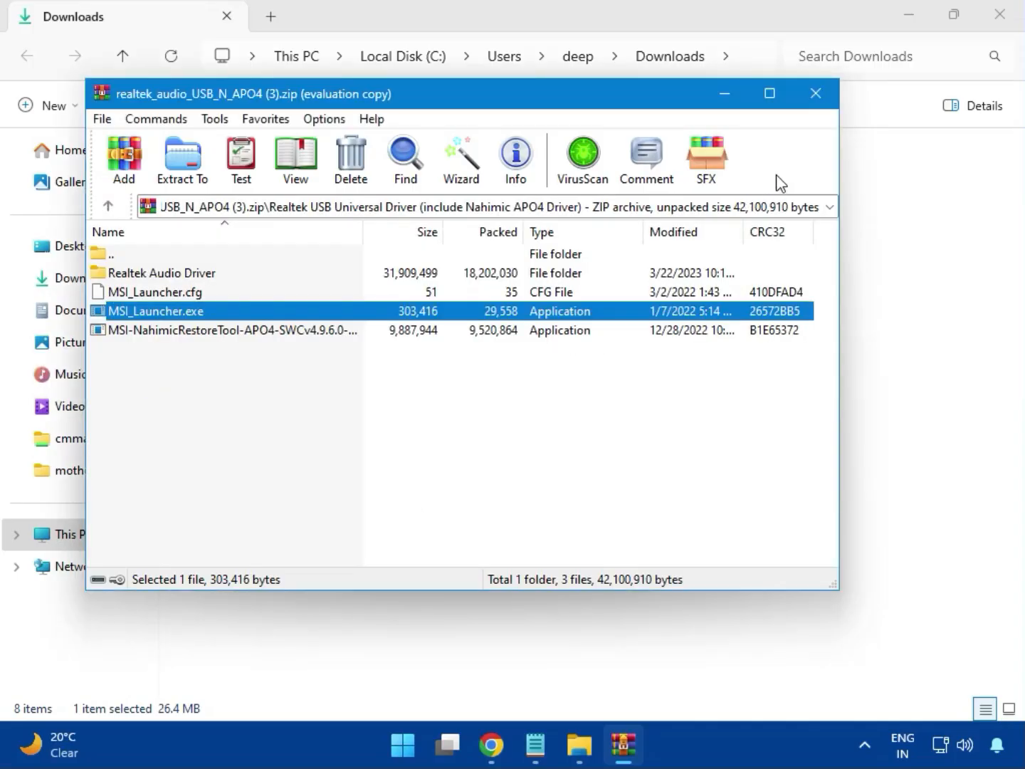
# Close the Realtek audio archive and the Downloads folder window
pyautogui.click(817, 94)
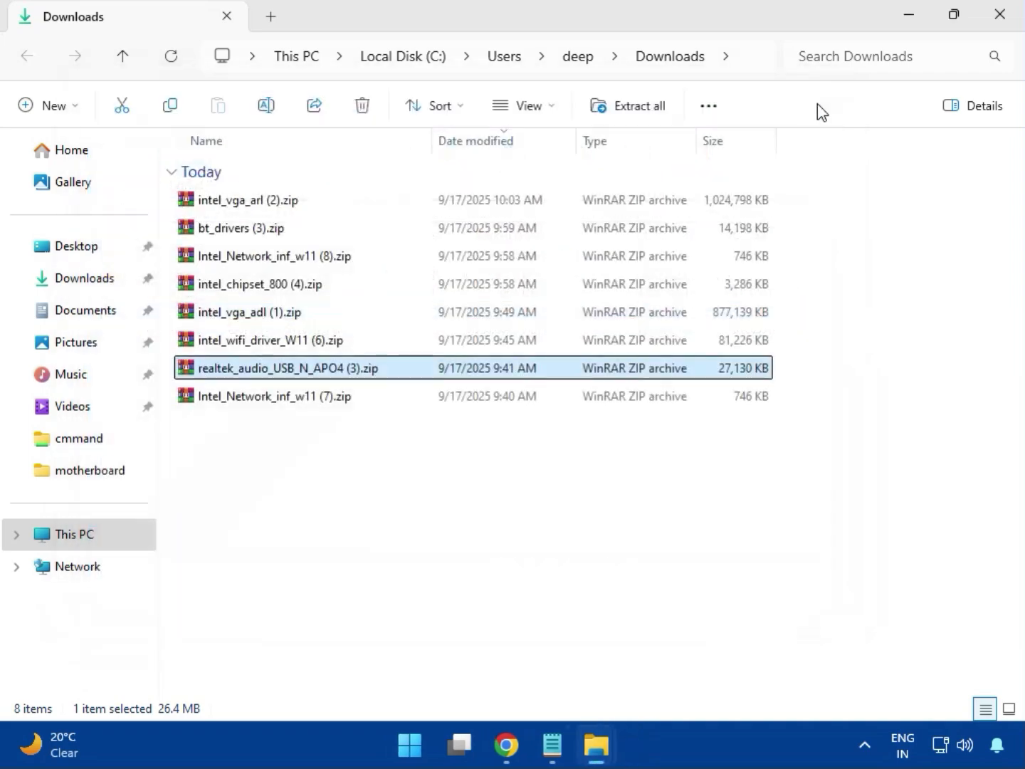
pyautogui.click(276, 399)
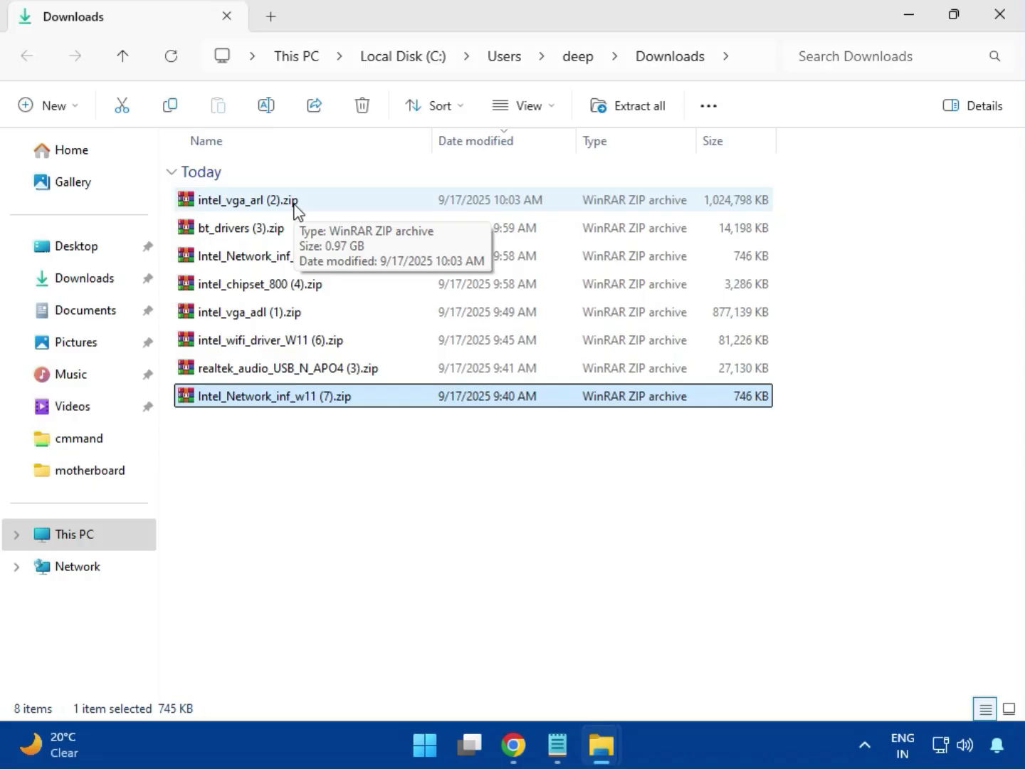
pyautogui.click(1000, 15)
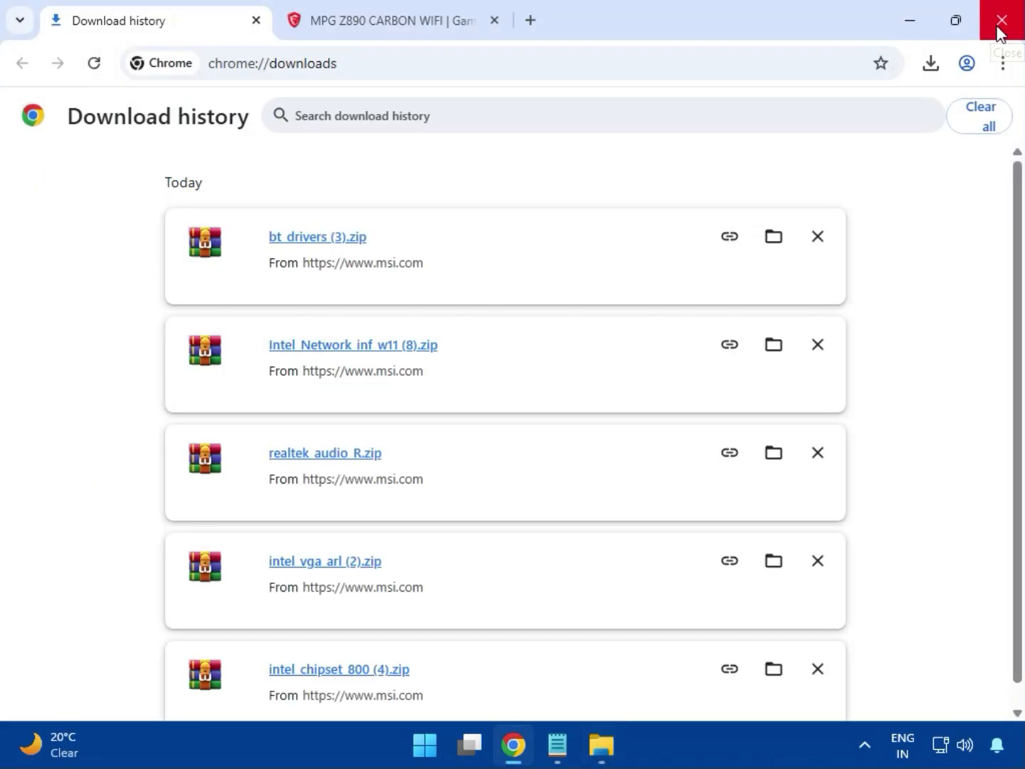